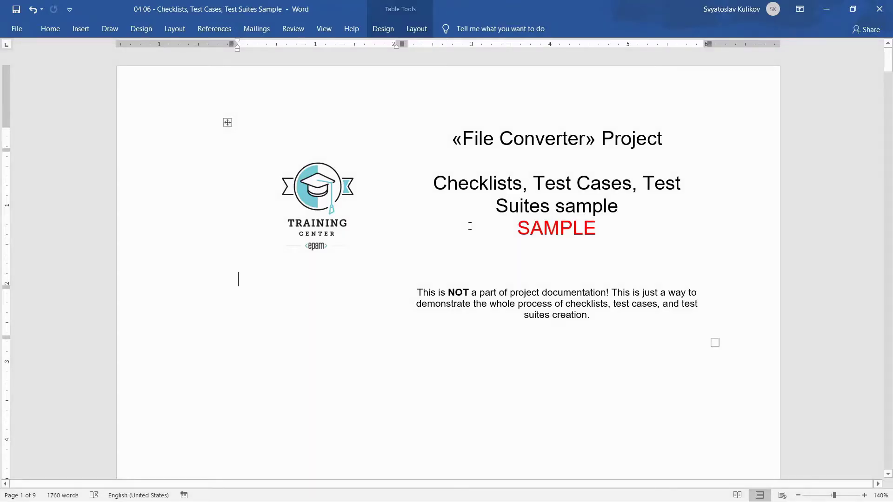
{"action": "scroll", "coordinate": [470, 226], "scroll_direction": "down", "scroll_amount": 1}
{"action": "scroll", "coordinate": [470, 223], "scroll_direction": "down", "scroll_amount": 1}
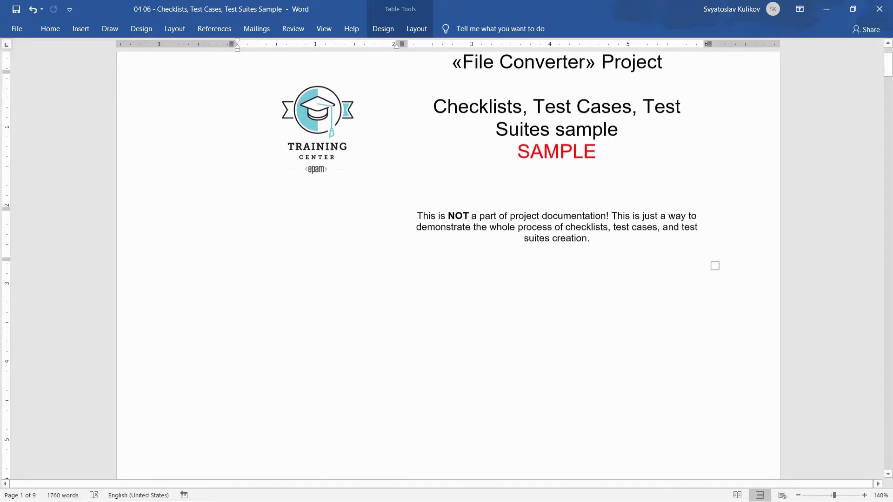
{"action": "scroll", "coordinate": [470, 224], "scroll_direction": "down", "scroll_amount": 4}
{"action": "scroll", "coordinate": [469, 225], "scroll_direction": "down", "scroll_amount": 6}
{"action": "scroll", "coordinate": [470, 225], "scroll_direction": "down", "scroll_amount": 6}
{"action": "scroll", "coordinate": [470, 224], "scroll_direction": "down", "scroll_amount": 2}
{"action": "scroll", "coordinate": [469, 224], "scroll_direction": "down", "scroll_amount": 4}
{"action": "scroll", "coordinate": [470, 220], "scroll_direction": "down", "scroll_amount": 1}
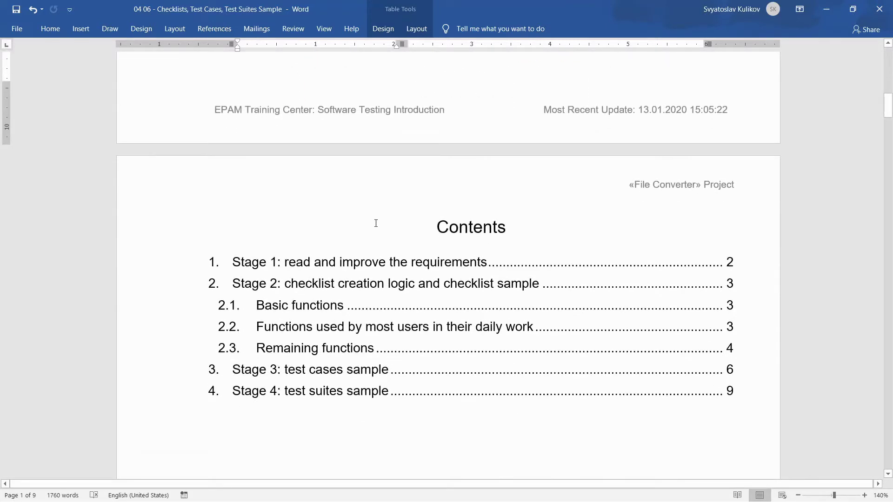
{"action": "scroll", "coordinate": [385, 219], "scroll_direction": "down", "scroll_amount": 1}
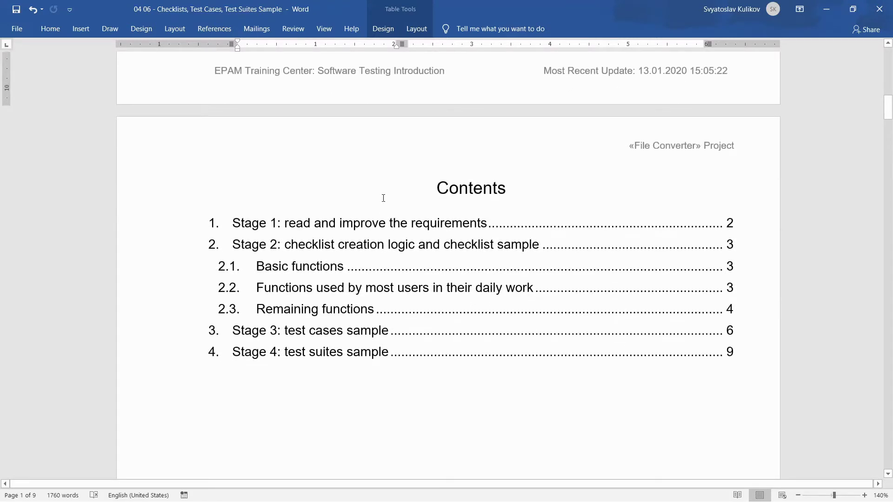
Step: Place the insertion point inside the Contents list of the four stages
{"action": "left_click", "coordinate": [344, 222]}
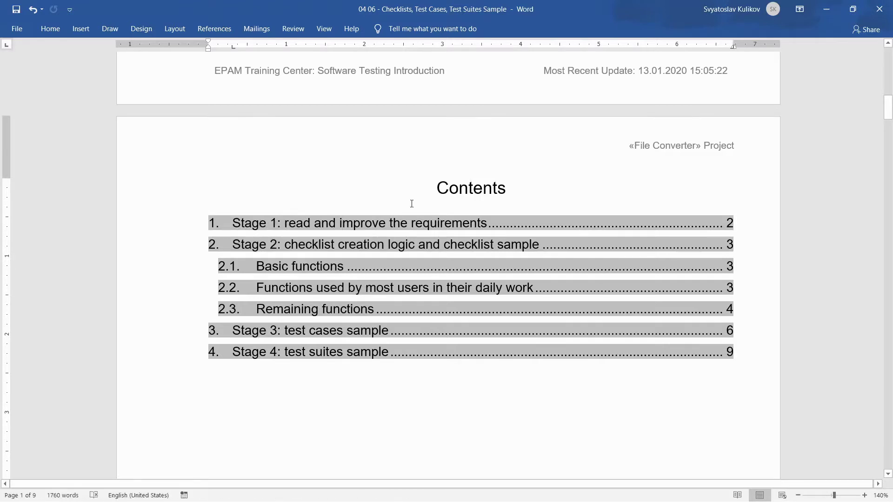
{"action": "scroll", "coordinate": [408, 199], "scroll_direction": "down", "scroll_amount": 1}
{"action": "scroll", "coordinate": [408, 198], "scroll_direction": "down", "scroll_amount": 5}
{"action": "scroll", "coordinate": [408, 199], "scroll_direction": "down", "scroll_amount": 3}
{"action": "scroll", "coordinate": [408, 198], "scroll_direction": "down", "scroll_amount": 3}
{"action": "scroll", "coordinate": [407, 198], "scroll_direction": "down", "scroll_amount": 2}
{"action": "scroll", "coordinate": [408, 197], "scroll_direction": "down", "scroll_amount": 1}
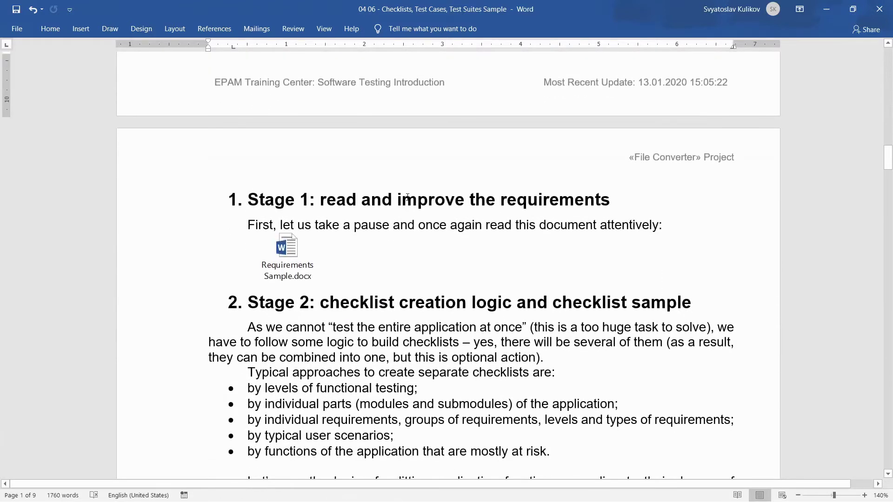
Step: Point out the Stage 1 'read and improve the requirements' and Stage 2 'checklist creation logic' headings
{"action": "left_click", "coordinate": [382, 200]}
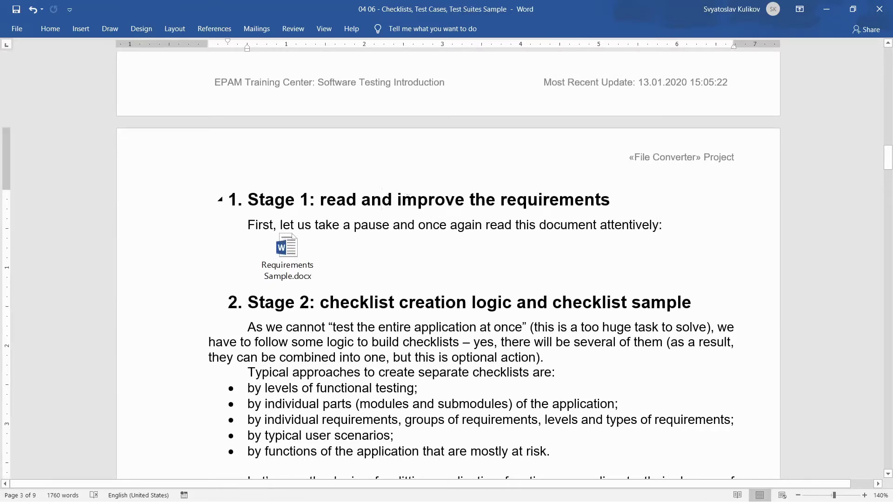
{"action": "left_click_drag", "start_coordinate": [321, 199], "coordinate": [548, 202]}
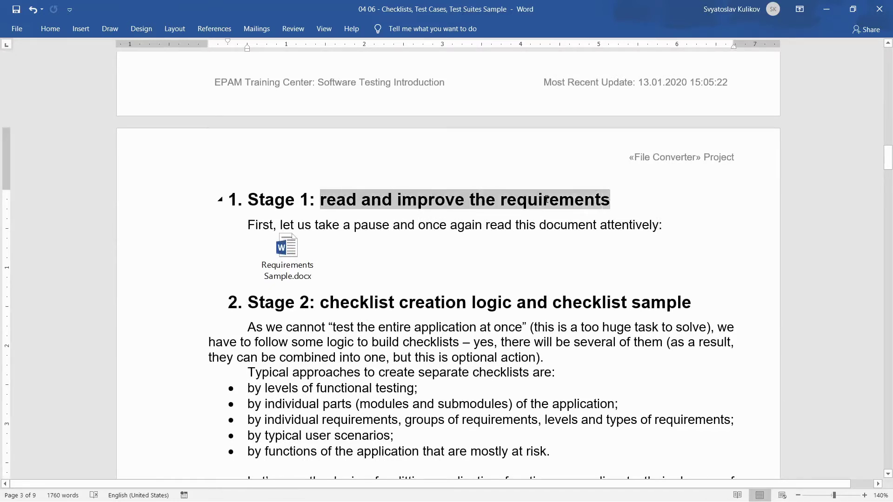
{"action": "left_click", "coordinate": [508, 207]}
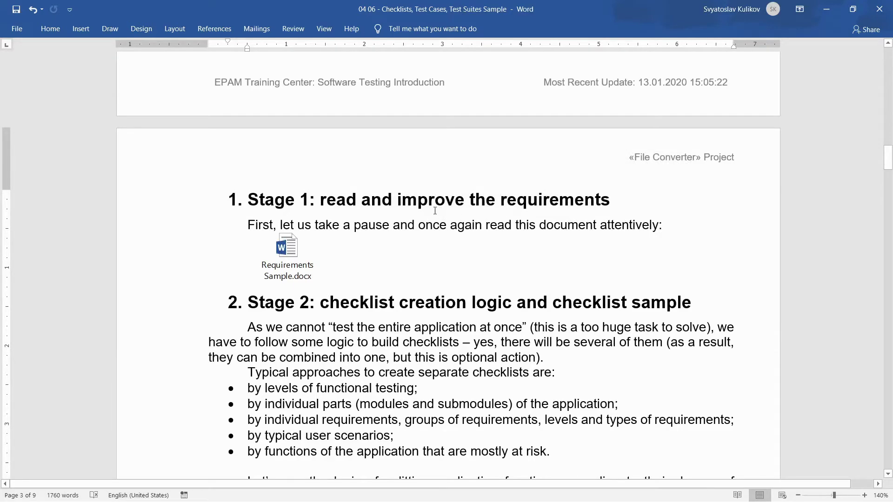
{"action": "scroll", "coordinate": [394, 225], "scroll_direction": "down", "scroll_amount": 1}
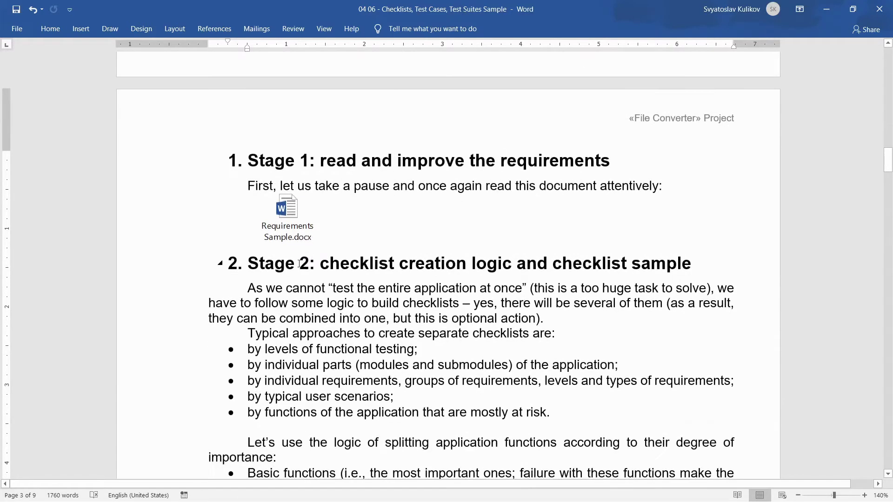
{"action": "left_click_drag", "start_coordinate": [340, 263], "coordinate": [628, 265]}
{"action": "left_click", "coordinate": [307, 333]}
{"action": "scroll", "coordinate": [308, 333], "scroll_direction": "down", "scroll_amount": 2}
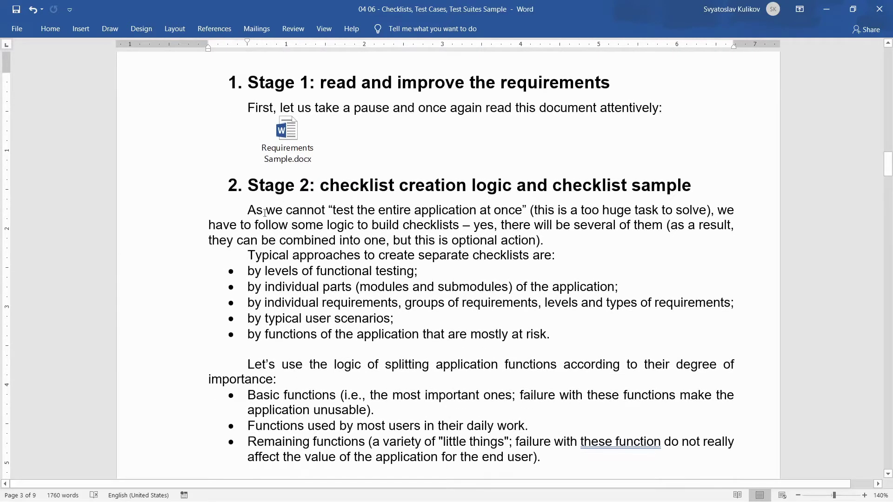
Step: Highlight the Stage 2 intro paragraph with its five bullets and the embedded Requirements Sample document
{"action": "left_click_drag", "start_coordinate": [247, 210], "coordinate": [602, 335]}
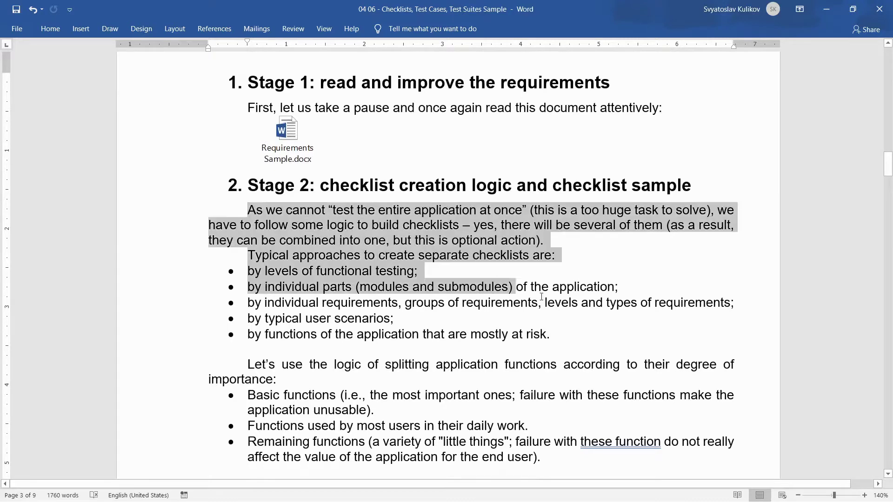
{"action": "left_click", "coordinate": [319, 302]}
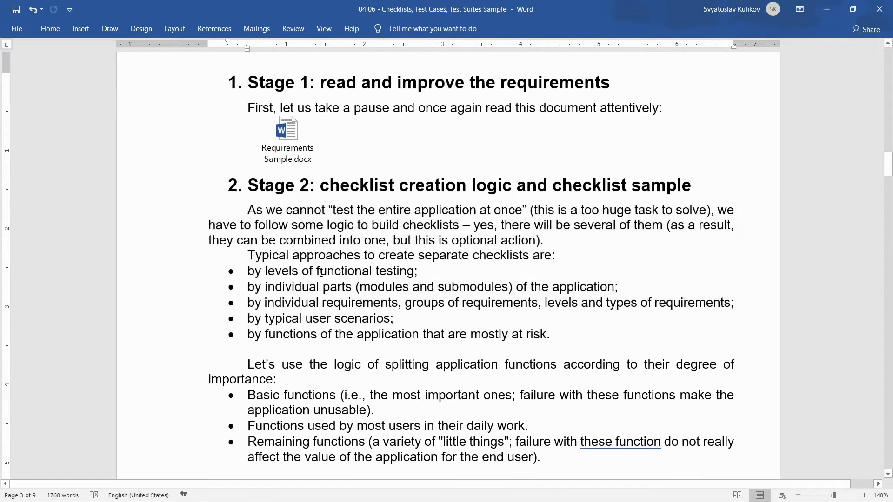
{"action": "scroll", "coordinate": [320, 275], "scroll_direction": "down", "scroll_amount": 1}
{"action": "scroll", "coordinate": [315, 221], "scroll_direction": "down", "scroll_amount": 1}
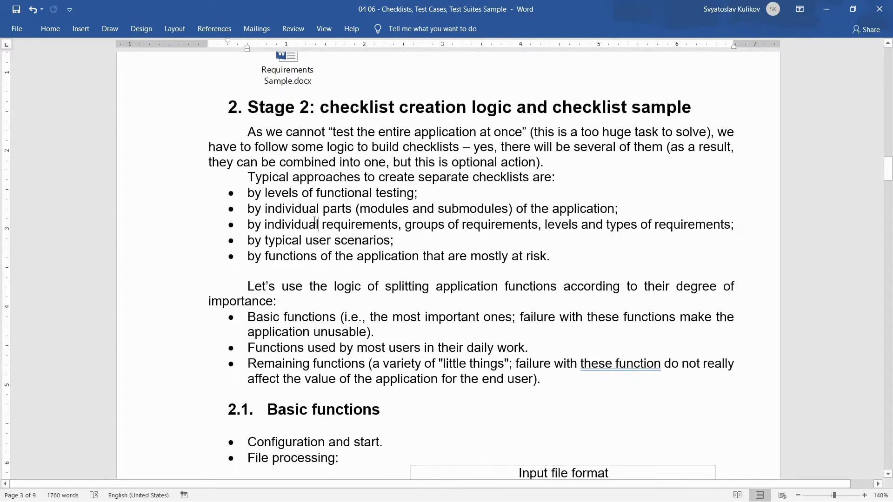
{"action": "scroll", "coordinate": [328, 222], "scroll_direction": "up", "scroll_amount": 2}
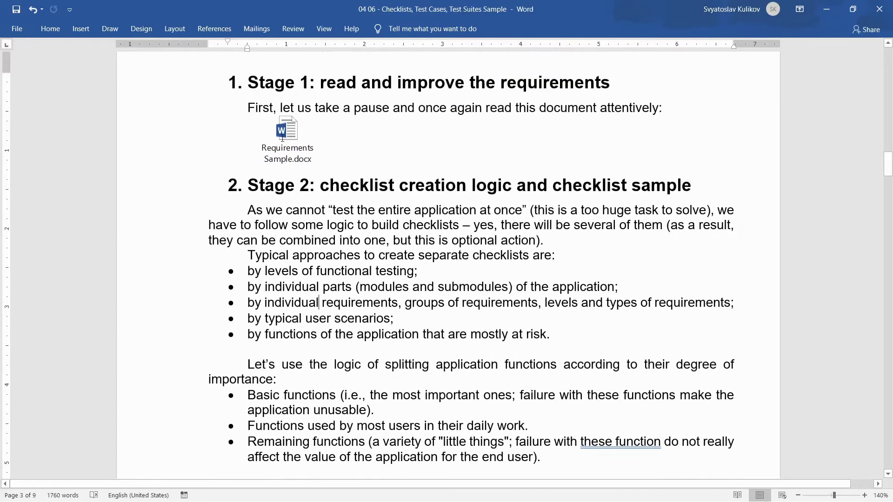
{"action": "left_click", "coordinate": [284, 133]}
{"action": "left_click", "coordinate": [319, 270]}
{"action": "scroll", "coordinate": [307, 268], "scroll_direction": "down", "scroll_amount": 1}
{"action": "scroll", "coordinate": [289, 266], "scroll_direction": "down", "scroll_amount": 2}
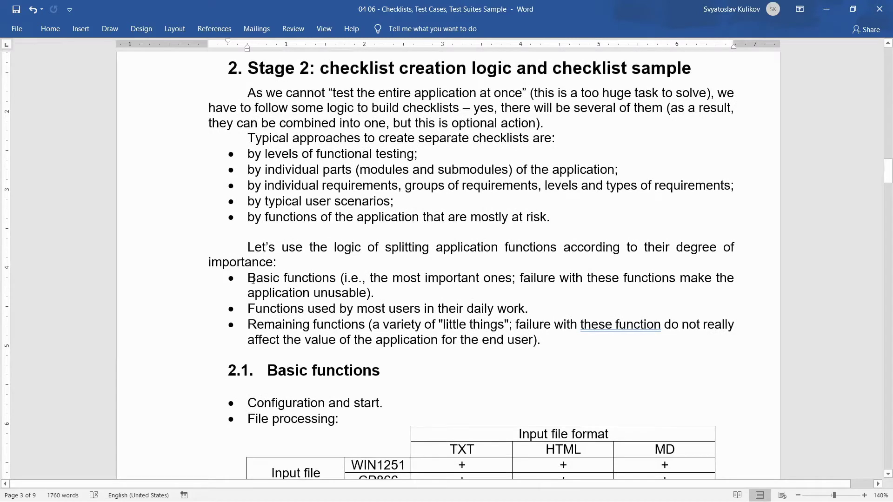
Step: Highlight the three importance levels: Basic functions, Functions used daily, Remaining functions
{"action": "left_click_drag", "start_coordinate": [262, 278], "coordinate": [341, 277]}
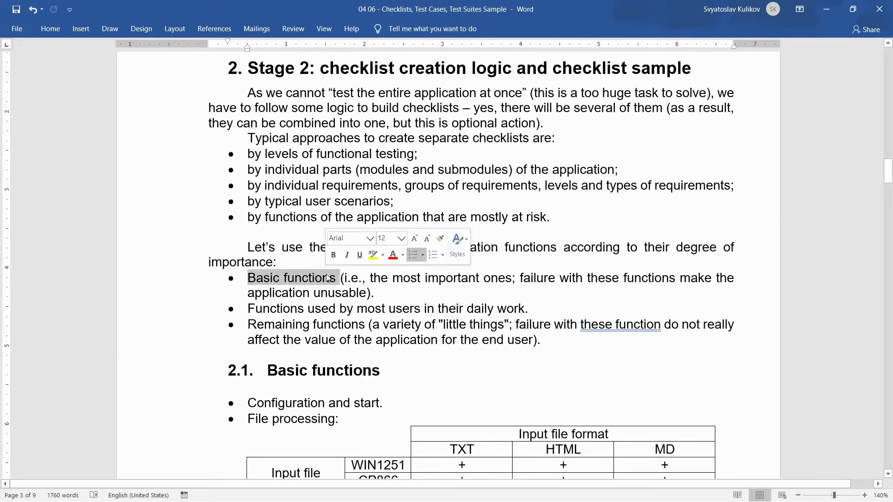
{"action": "left_click_drag", "start_coordinate": [286, 311], "coordinate": [350, 308]}
{"action": "key", "text": "ctrl+shift+Right"}
{"action": "key", "text": "ctrl+shift+Right"}
{"action": "key", "text": "ctrl+shift+Right"}
{"action": "key", "text": "ctrl+shift+Right"}
{"action": "key", "text": "ctrl+shift+Right"}
{"action": "key", "text": "ctrl+shift+Right"}
{"action": "mouse_move", "coordinate": [249, 325]}
{"action": "left_mouse_down"}
{"action": "mouse_move", "coordinate": [364, 324]}
{"action": "mouse_move", "coordinate": [361, 362]}
{"action": "left_mouse_up"}
Step: Point out the Basic functions heading, File processing bullet, table format cells and Configuration and start
{"action": "left_click", "coordinate": [360, 361]}
{"action": "scroll", "coordinate": [360, 361], "scroll_direction": "down", "scroll_amount": 3}
{"action": "left_click", "coordinate": [299, 215]}
{"action": "mouse_move", "coordinate": [378, 309]}
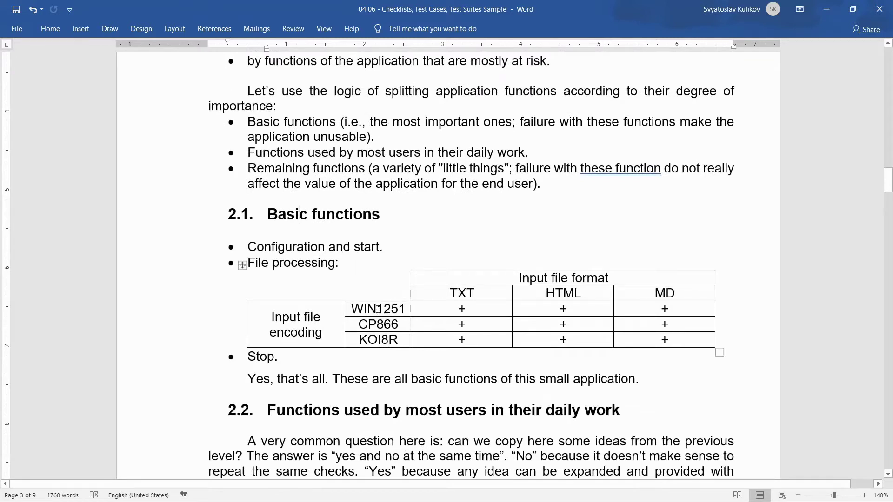
{"action": "left_click", "coordinate": [291, 263]}
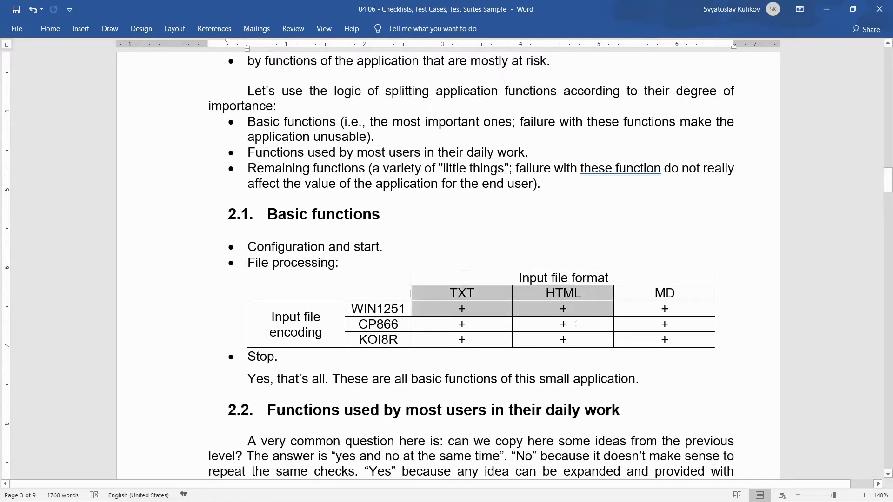
{"action": "left_click_drag", "start_coordinate": [462, 293], "coordinate": [670, 341]}
{"action": "left_click", "coordinate": [251, 249]}
{"action": "left_click_drag", "start_coordinate": [250, 246], "coordinate": [386, 246]}
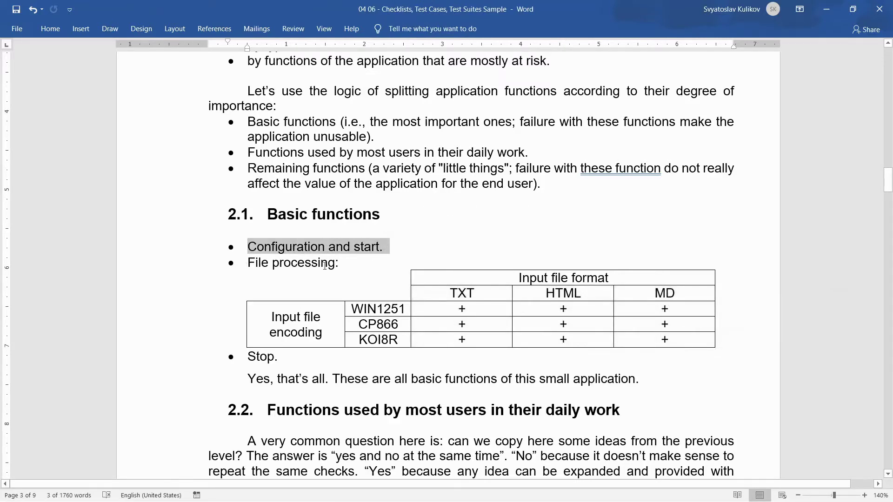
{"action": "left_click", "coordinate": [370, 309]}
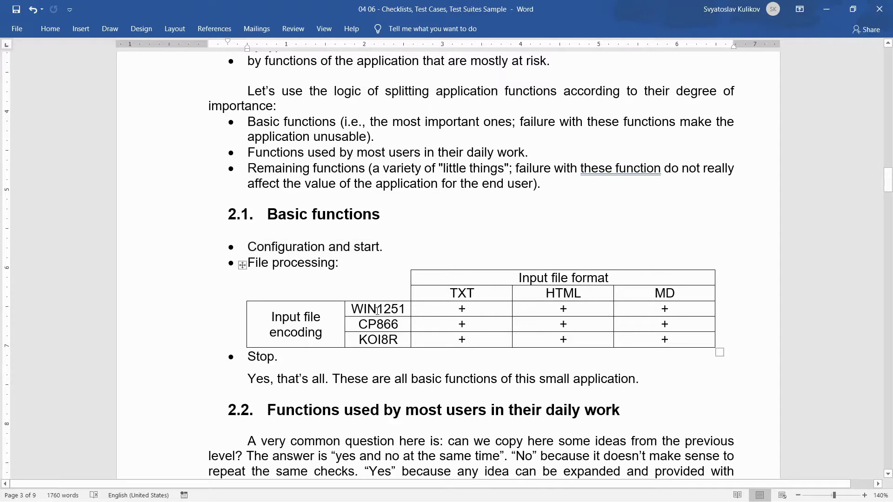
Step: Highlight all encoding rows across the three formats and the section's closing sentence
{"action": "left_click_drag", "start_coordinate": [377, 309], "coordinate": [636, 334]}
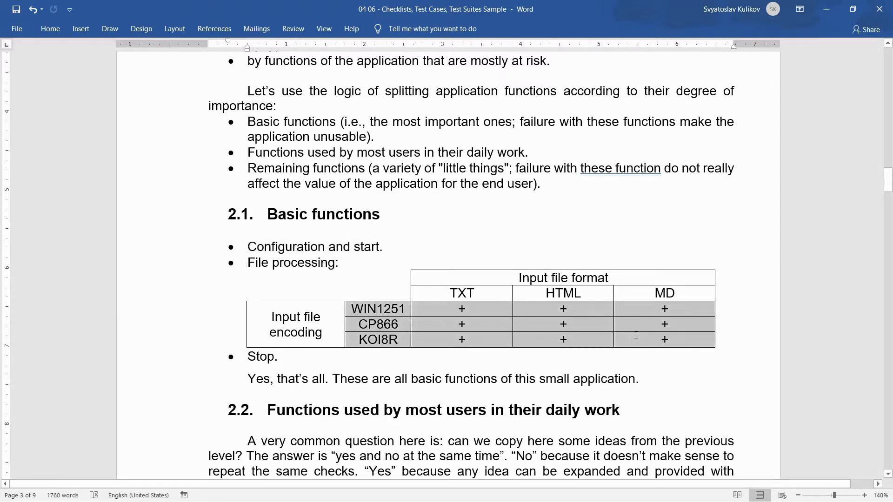
{"action": "left_click", "coordinate": [261, 357]}
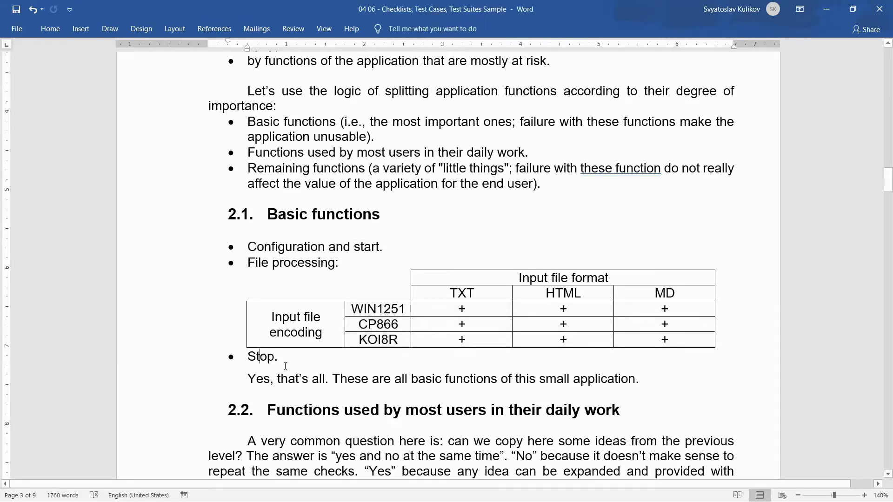
{"action": "left_click_drag", "start_coordinate": [259, 378], "coordinate": [345, 381]}
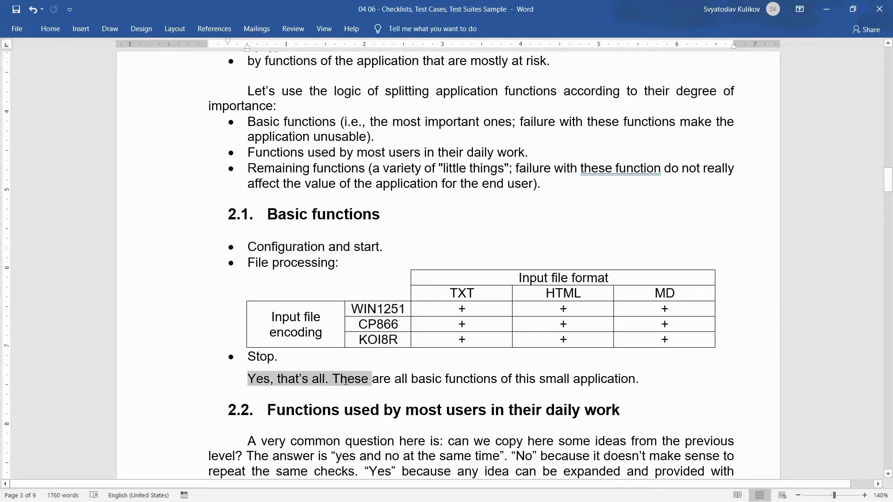
{"action": "left_click_drag", "start_coordinate": [345, 381], "coordinate": [658, 378]}
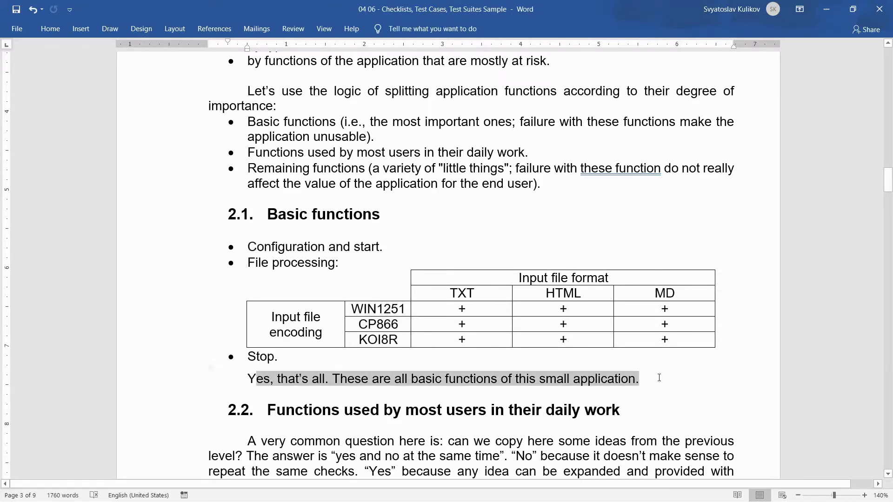
{"action": "left_click", "coordinate": [340, 262]}
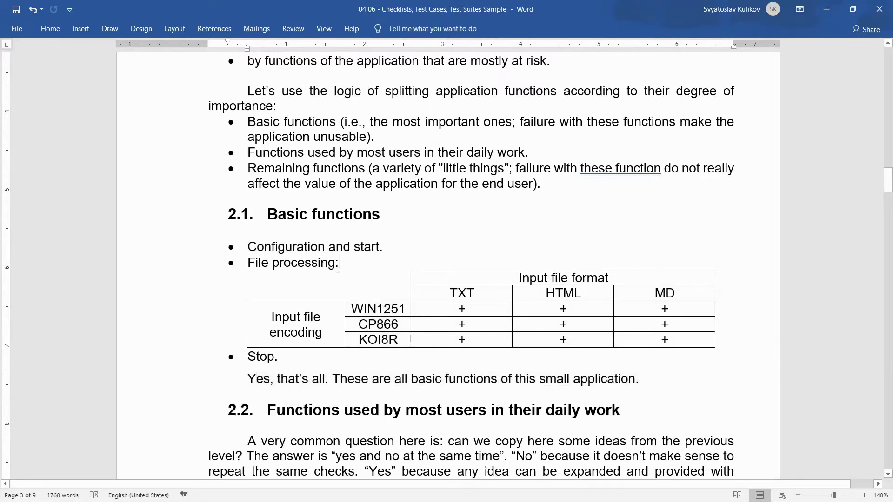
{"action": "scroll", "coordinate": [318, 323], "scroll_direction": "down", "scroll_amount": 4}
Step: Highlight the 2.2 daily-work functions heading
{"action": "left_click_drag", "start_coordinate": [290, 254], "coordinate": [628, 254]}
{"action": "left_click", "coordinate": [348, 299]}
{"action": "scroll", "coordinate": [348, 300], "scroll_direction": "down", "scroll_amount": 7}
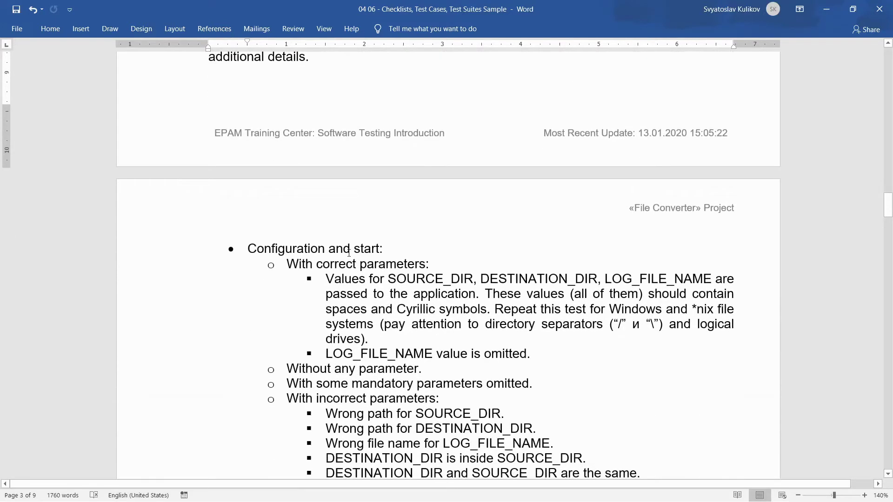
{"action": "scroll", "coordinate": [349, 252], "scroll_direction": "down", "scroll_amount": 1}
Step: Mark the correct-parameters test, the mandatory-parameters-omitted check and the encoding and size table rows
{"action": "left_click", "coordinate": [319, 208]}
{"action": "left_click_drag", "start_coordinate": [336, 228], "coordinate": [388, 302]}
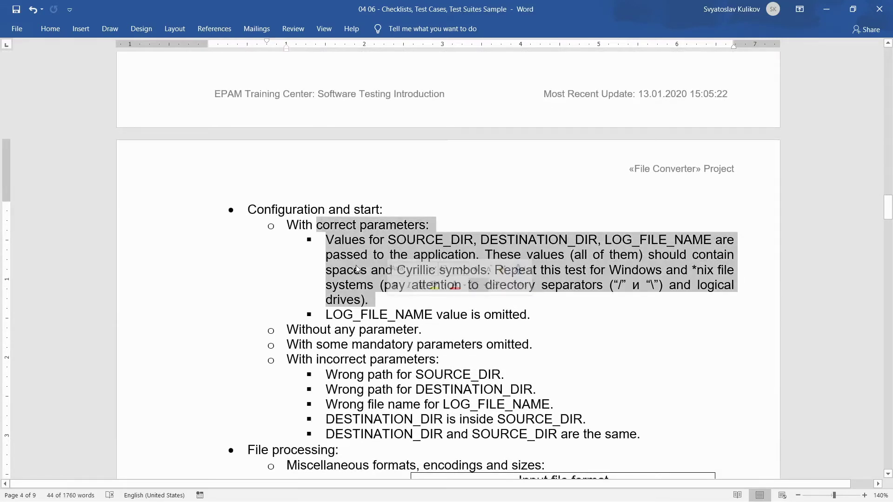
{"action": "scroll", "coordinate": [357, 270], "scroll_direction": "down", "scroll_amount": 2}
{"action": "left_click_drag", "start_coordinate": [287, 252], "coordinate": [419, 252]}
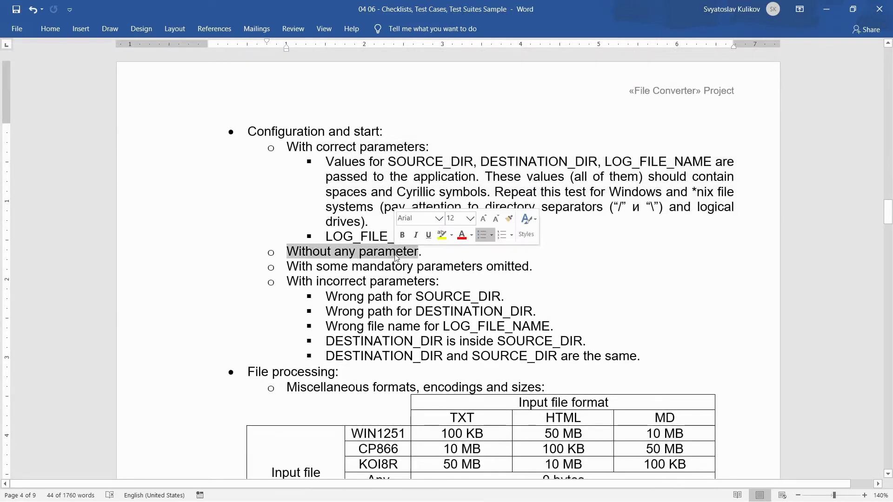
{"action": "left_click_drag", "start_coordinate": [352, 267], "coordinate": [531, 267]}
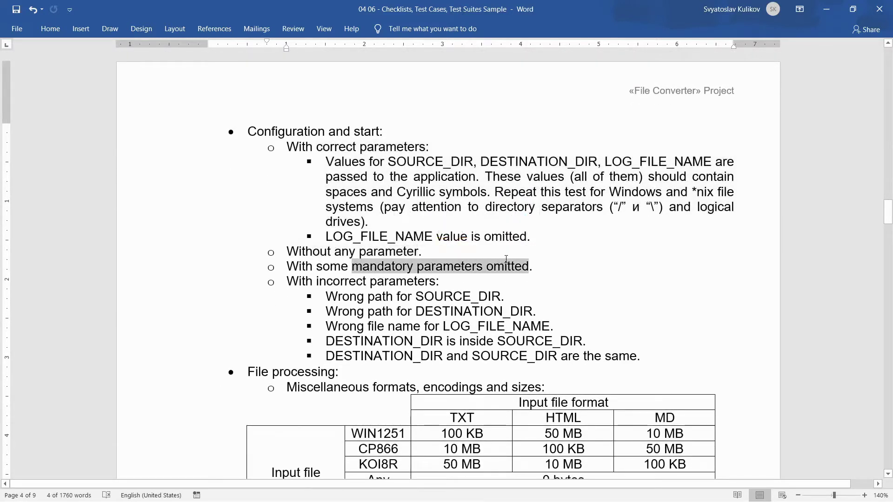
{"action": "left_click_drag", "start_coordinate": [340, 282], "coordinate": [408, 342]}
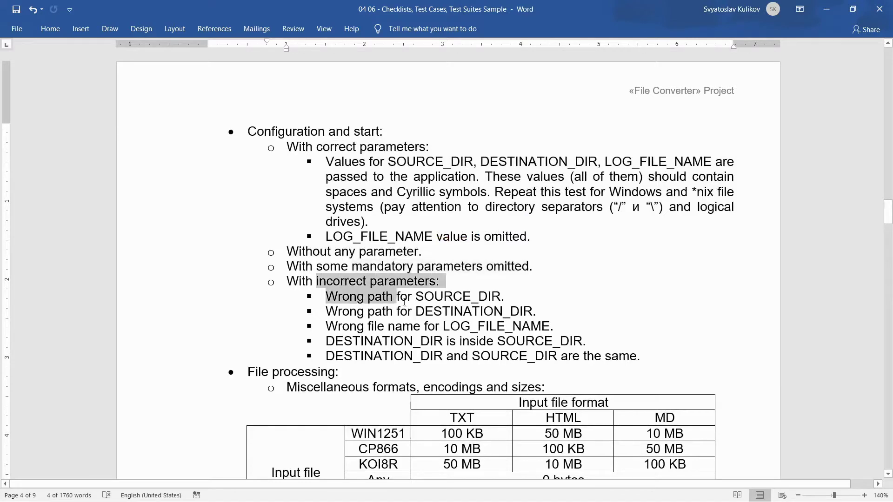
{"action": "scroll", "coordinate": [380, 249], "scroll_direction": "down", "scroll_amount": 4}
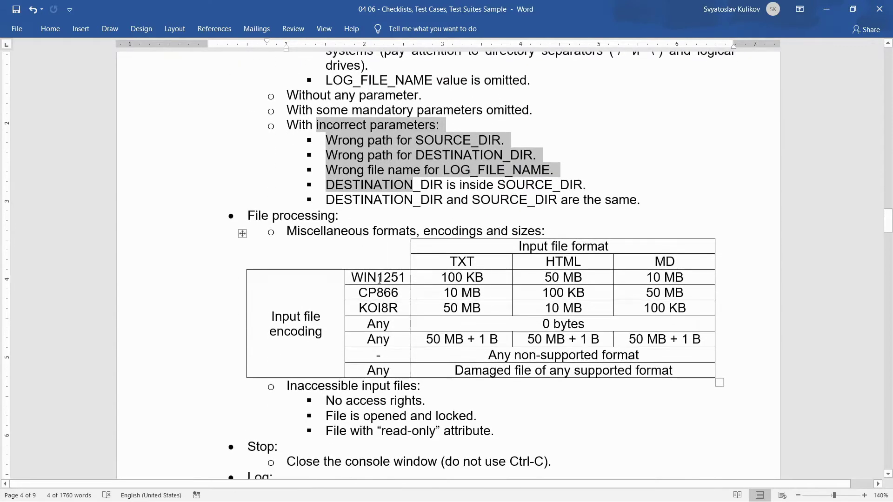
{"action": "left_click_drag", "start_coordinate": [381, 278], "coordinate": [556, 369]}
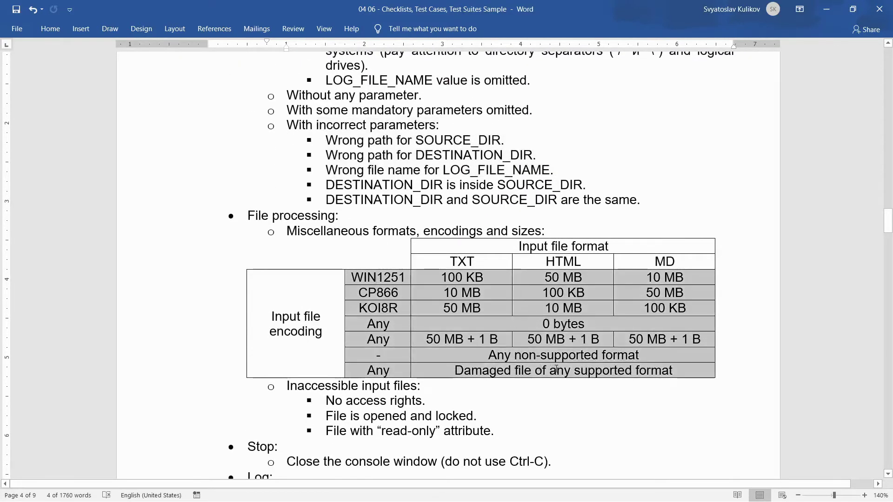
{"action": "scroll", "coordinate": [394, 344], "scroll_direction": "down", "scroll_amount": 3}
Step: Mark the inaccessible input files checks, the Stop item and the Log item with its sub-items
{"action": "left_click_drag", "start_coordinate": [341, 269], "coordinate": [377, 314]}
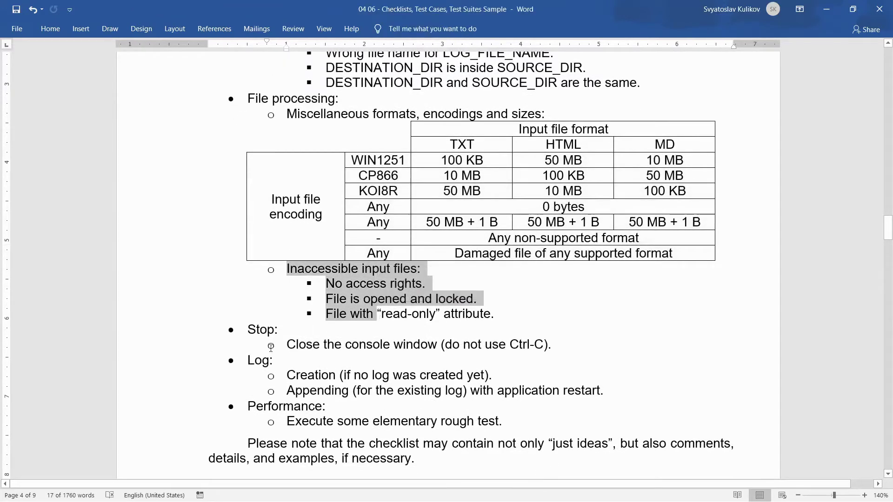
{"action": "left_click_drag", "start_coordinate": [262, 330], "coordinate": [544, 345]}
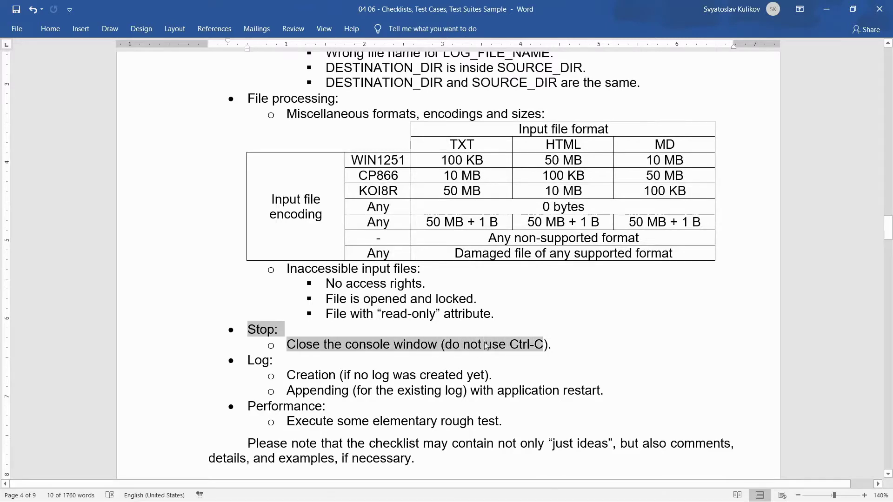
{"action": "left_click_drag", "start_coordinate": [260, 360], "coordinate": [349, 391]}
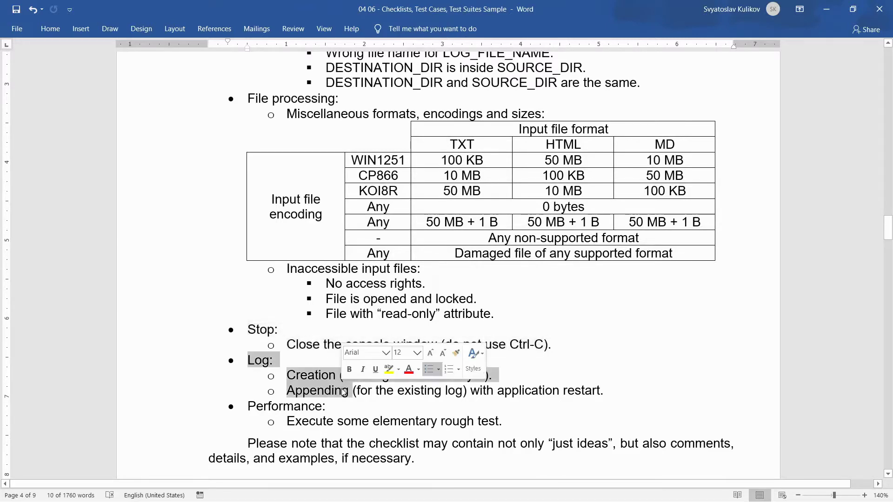
{"action": "left_click", "coordinate": [290, 407]}
{"action": "scroll", "coordinate": [345, 342], "scroll_direction": "down", "scroll_amount": 5}
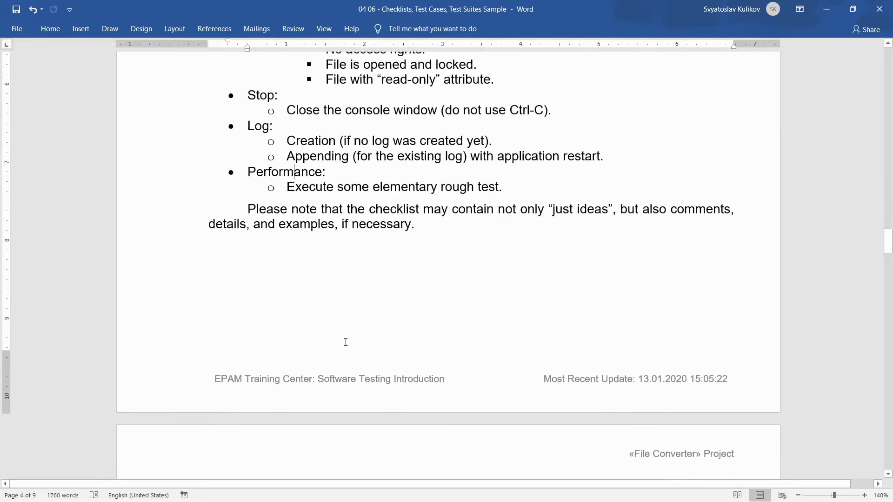
{"action": "left_click", "coordinate": [293, 221]}
{"action": "scroll", "coordinate": [334, 215], "scroll_direction": "down", "scroll_amount": 4}
{"action": "scroll", "coordinate": [339, 205], "scroll_direction": "down", "scroll_amount": 2}
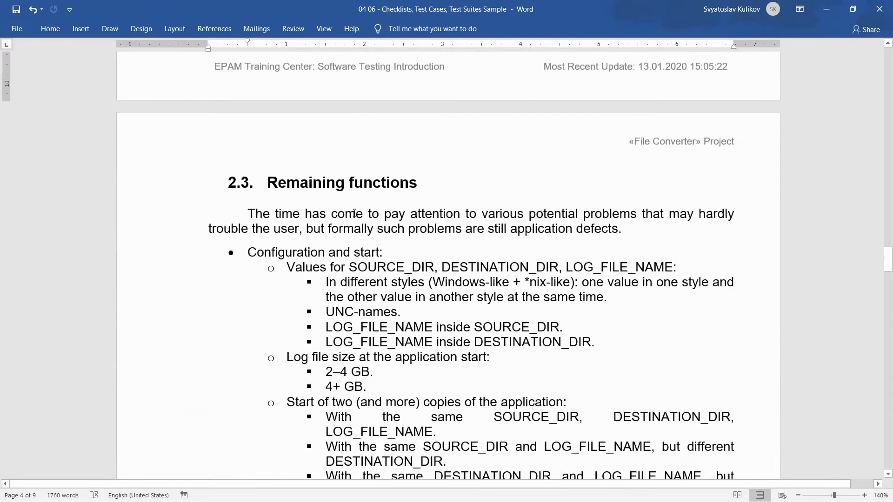
Step: Mark the 2.3 Remaining functions heading and its configuration and start checks
{"action": "left_click_drag", "start_coordinate": [309, 181], "coordinate": [419, 183]}
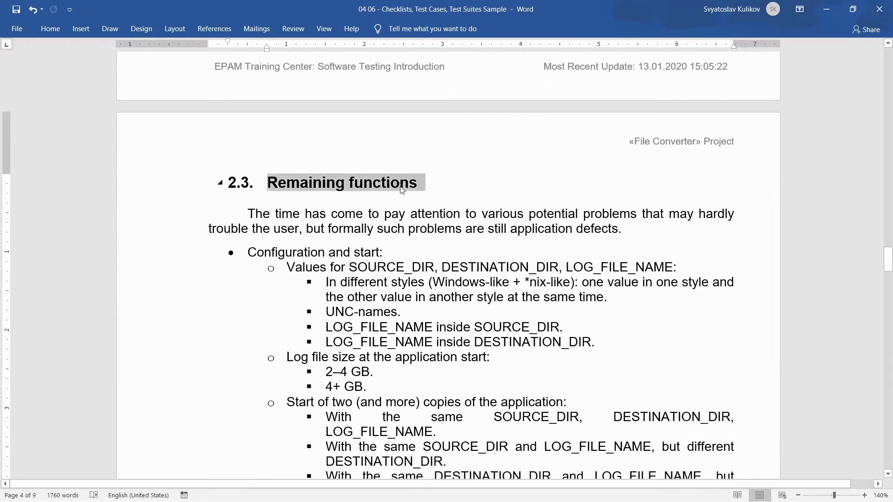
{"action": "left_click", "coordinate": [341, 229]}
{"action": "scroll", "coordinate": [343, 225], "scroll_direction": "down", "scroll_amount": 1}
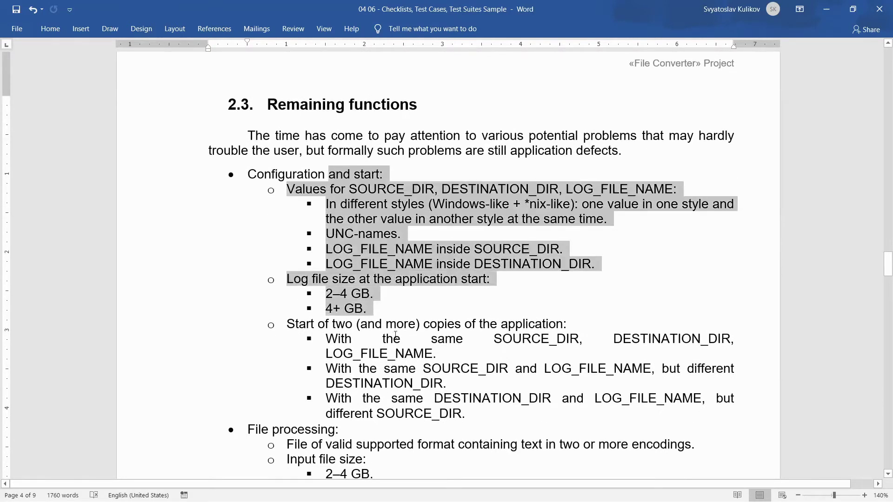
{"action": "left_click_drag", "start_coordinate": [348, 181], "coordinate": [406, 414]}
{"action": "left_click", "coordinate": [359, 251]}
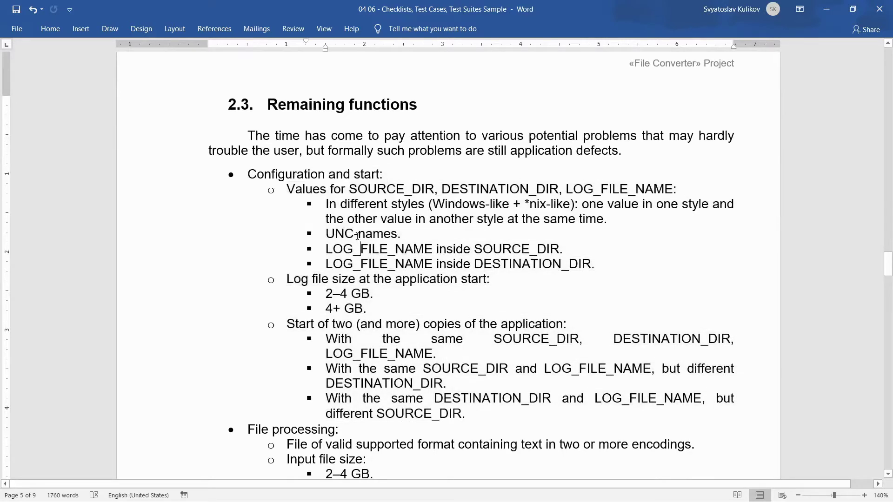
{"action": "scroll", "coordinate": [357, 236], "scroll_direction": "up", "scroll_amount": 4}
{"action": "scroll", "coordinate": [357, 236], "scroll_direction": "up", "scroll_amount": 4}
{"action": "scroll", "coordinate": [357, 236], "scroll_direction": "up", "scroll_amount": 3}
{"action": "scroll", "coordinate": [357, 235], "scroll_direction": "up", "scroll_amount": 3}
{"action": "scroll", "coordinate": [357, 235], "scroll_direction": "up", "scroll_amount": 5}
{"action": "scroll", "coordinate": [261, 224], "scroll_direction": "up", "scroll_amount": 4}
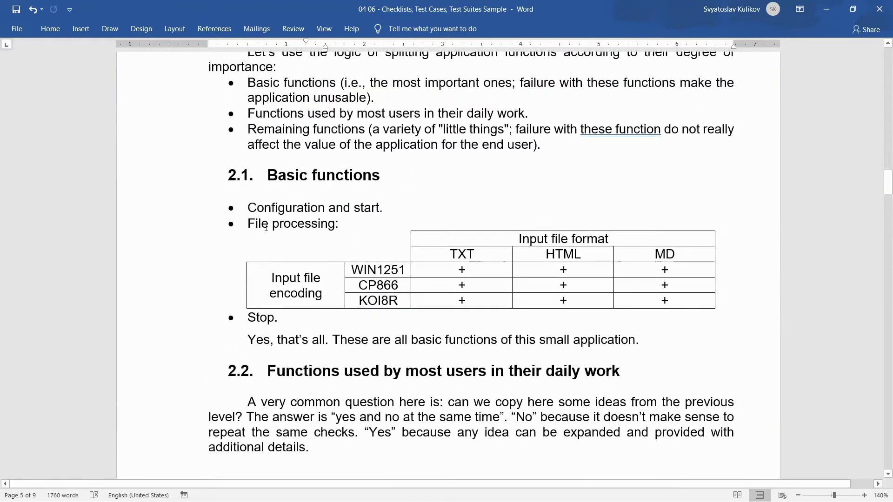
Step: Compare with 2.1 by marking the basic functions list, table and checks through Log and Performance
{"action": "left_click_drag", "start_coordinate": [248, 204], "coordinate": [377, 318]}
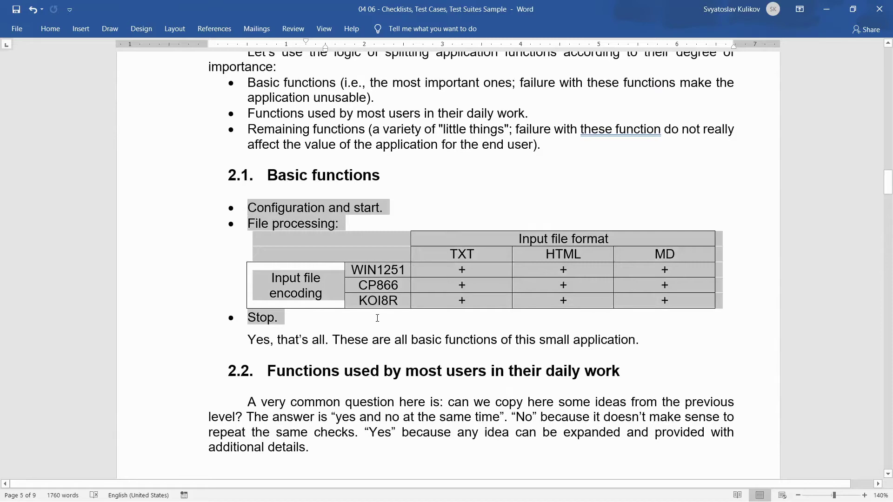
{"action": "scroll", "coordinate": [274, 137], "scroll_direction": "down", "scroll_amount": 1}
{"action": "scroll", "coordinate": [274, 138], "scroll_direction": "down", "scroll_amount": 4}
{"action": "scroll", "coordinate": [274, 138], "scroll_direction": "down", "scroll_amount": 2}
{"action": "mouse_move", "coordinate": [247, 131]}
{"action": "left_mouse_down"}
{"action": "mouse_move", "coordinate": [461, 450]}
{"action": "mouse_move", "coordinate": [459, 472]}
{"action": "left_mouse_up"}
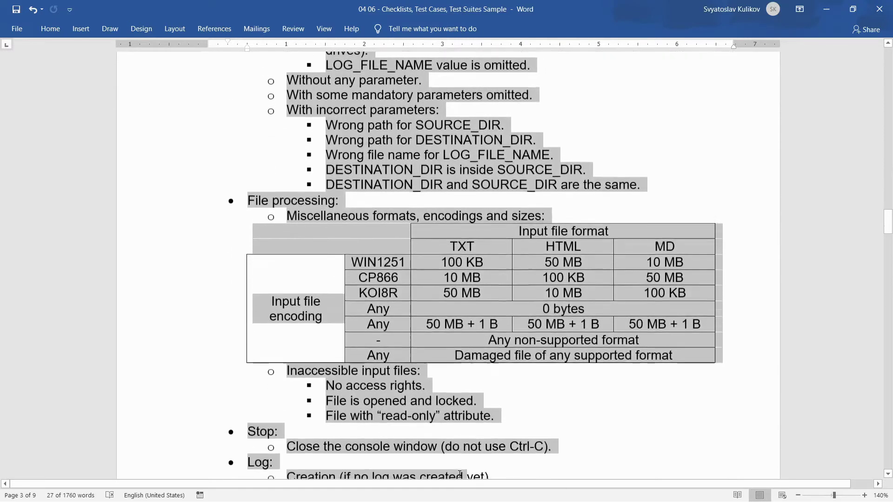
{"action": "left_click_drag", "start_coordinate": [459, 472], "coordinate": [513, 375]}
{"action": "left_click", "coordinate": [315, 397]}
{"action": "scroll", "coordinate": [463, 389], "scroll_direction": "down", "scroll_amount": 5}
{"action": "scroll", "coordinate": [463, 386], "scroll_direction": "down", "scroll_amount": 4}
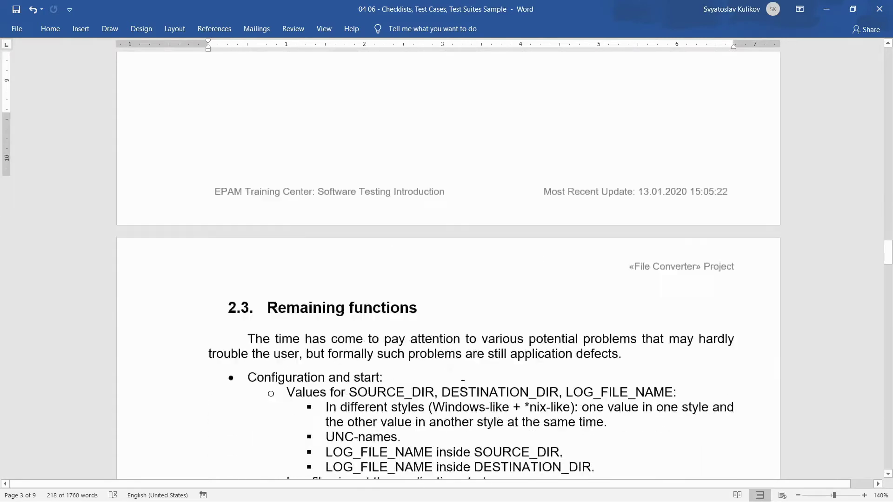
{"action": "scroll", "coordinate": [463, 385], "scroll_direction": "down", "scroll_amount": 3}
{"action": "mouse_move", "coordinate": [270, 222]}
{"action": "left_mouse_down"}
{"action": "mouse_move", "coordinate": [366, 418]}
{"action": "mouse_move", "coordinate": [389, 368]}
{"action": "left_mouse_up"}
{"action": "left_click", "coordinate": [389, 367]}
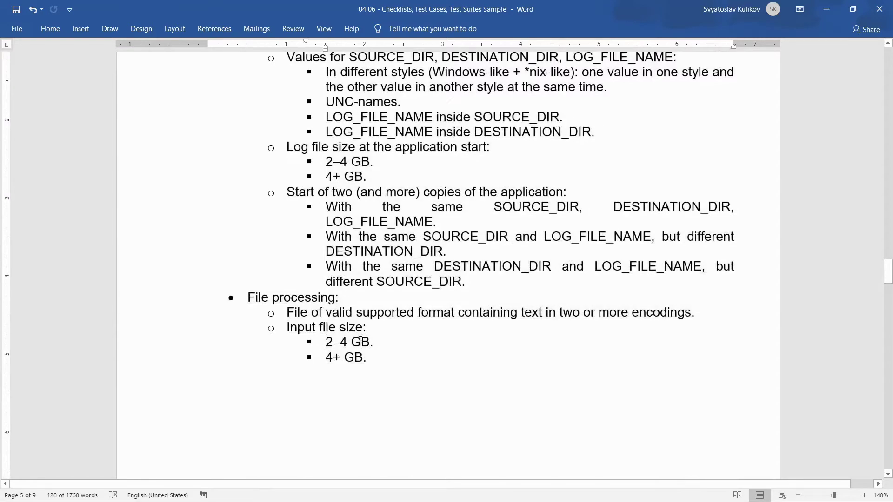
{"action": "scroll", "coordinate": [359, 339], "scroll_direction": "down", "scroll_amount": 5}
{"action": "scroll", "coordinate": [360, 339], "scroll_direction": "down", "scroll_amount": 3}
{"action": "scroll", "coordinate": [358, 339], "scroll_direction": "down", "scroll_amount": 2}
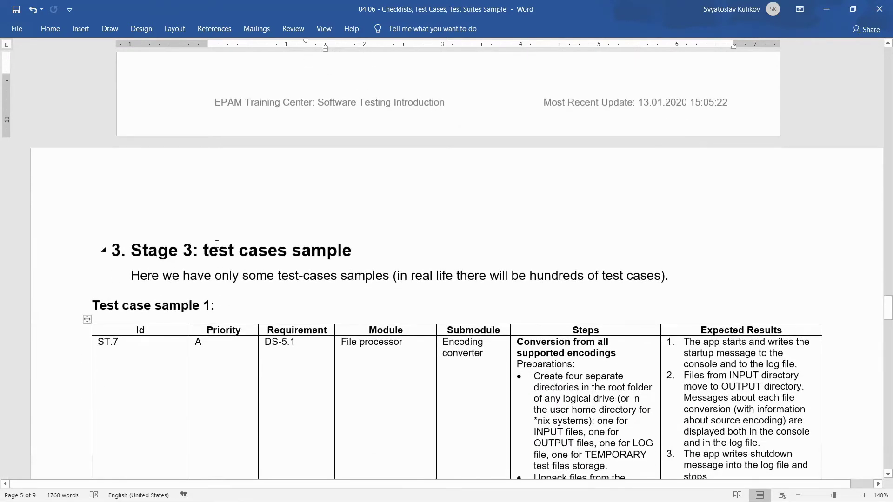
Step: Mark the test cases sample heading, then point out test case id ST.7 and priority A
{"action": "left_click_drag", "start_coordinate": [216, 245], "coordinate": [325, 256]}
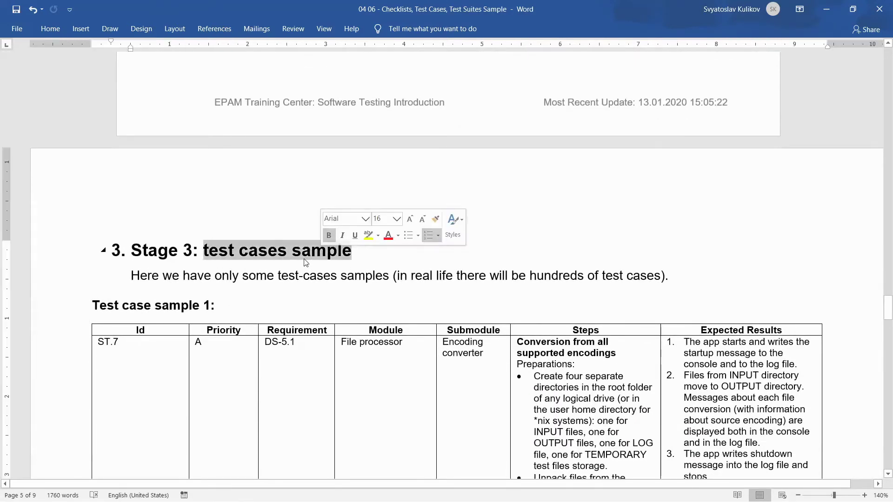
{"action": "scroll", "coordinate": [305, 263], "scroll_direction": "down", "scroll_amount": 2}
{"action": "left_click", "coordinate": [305, 279]}
{"action": "scroll", "coordinate": [306, 279], "scroll_direction": "down", "scroll_amount": 3}
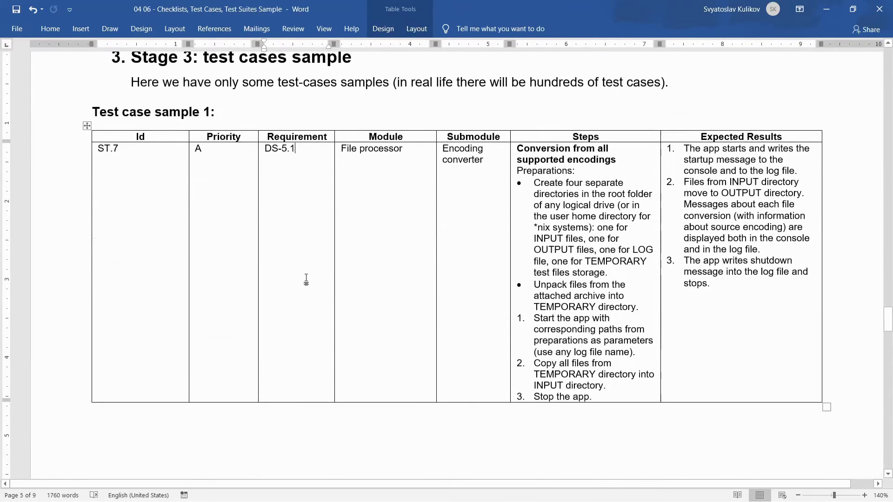
{"action": "scroll", "coordinate": [306, 280], "scroll_direction": "up", "scroll_amount": 1}
{"action": "double_click", "coordinate": [112, 186]}
{"action": "left_click", "coordinate": [112, 185]}
{"action": "double_click", "coordinate": [198, 186]}
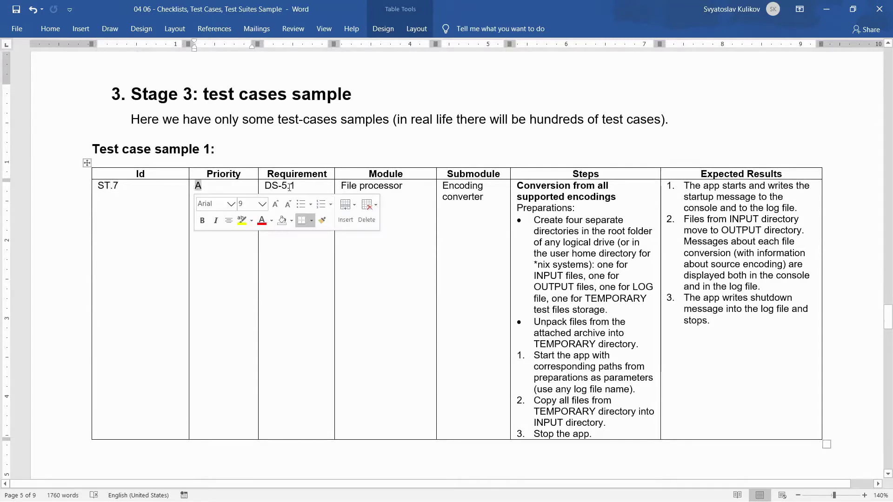
Step: Point out requirement DS-5.1, the File processor module and the Encoding converter submodule
{"action": "left_click_drag", "start_coordinate": [294, 187], "coordinate": [267, 190]}
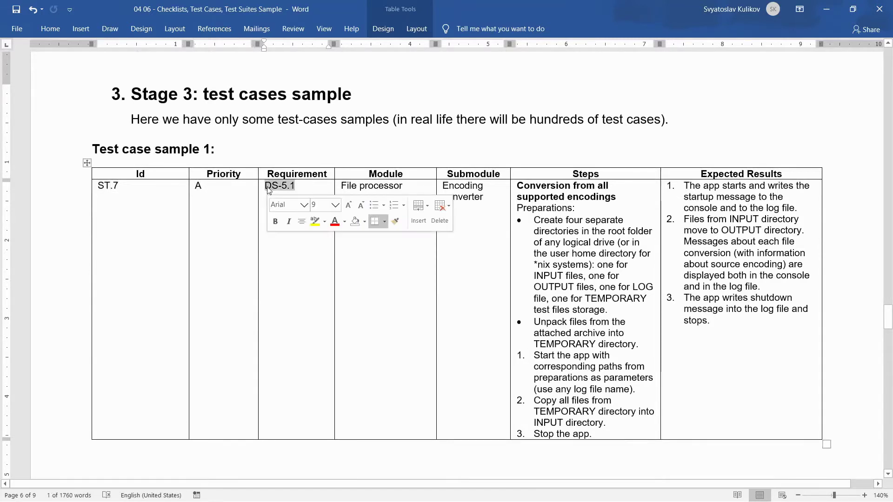
{"action": "left_click_drag", "start_coordinate": [367, 185], "coordinate": [342, 187]}
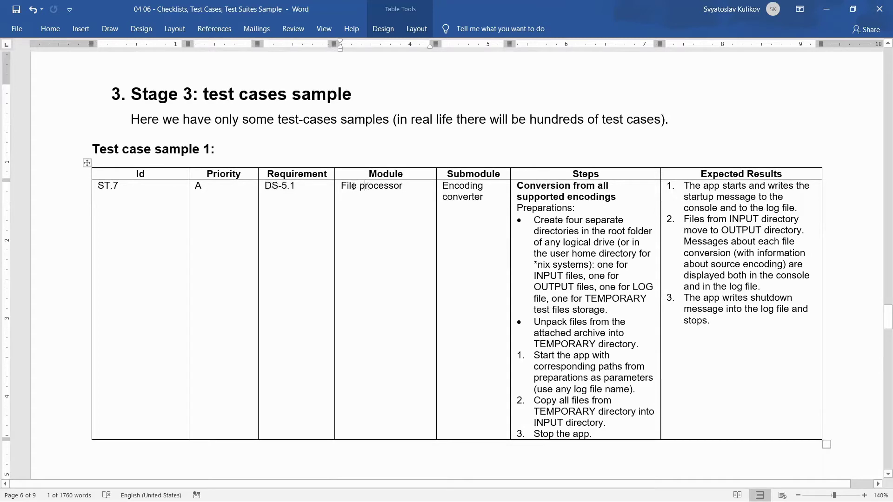
{"action": "left_click_drag", "start_coordinate": [465, 185], "coordinate": [470, 192]}
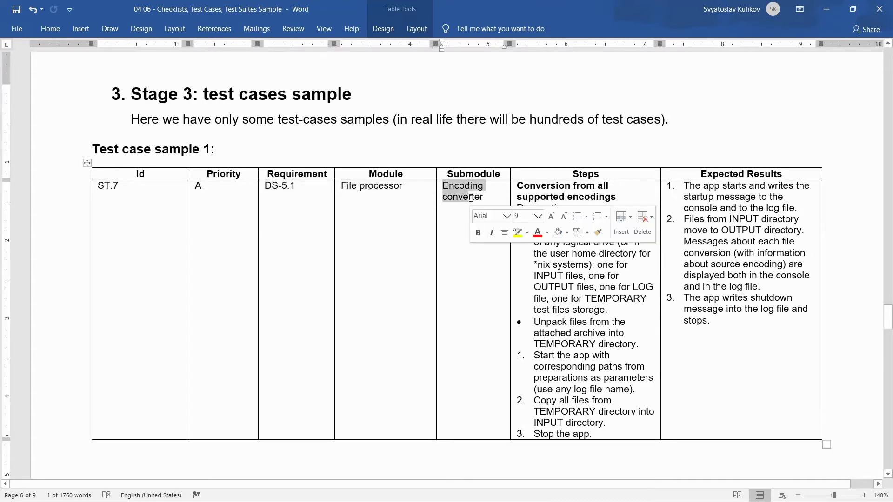
{"action": "left_click", "coordinate": [541, 185]}
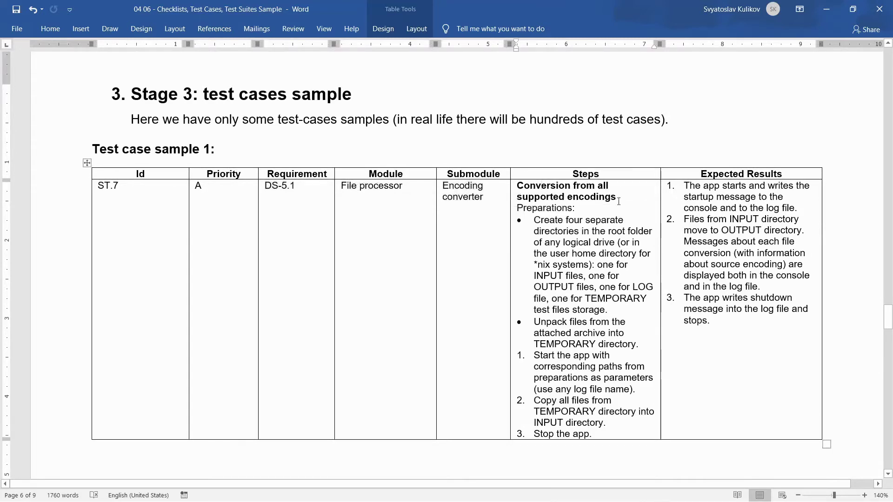
Step: Mark the 'Conversion from all supported encodings' title and the expected results list
{"action": "mouse_move", "coordinate": [618, 198]}
{"action": "left_mouse_down"}
{"action": "mouse_move", "coordinate": [517, 185]}
{"action": "mouse_move", "coordinate": [592, 265]}
{"action": "mouse_move", "coordinate": [561, 378]}
{"action": "mouse_move", "coordinate": [592, 434]}
{"action": "left_mouse_up"}
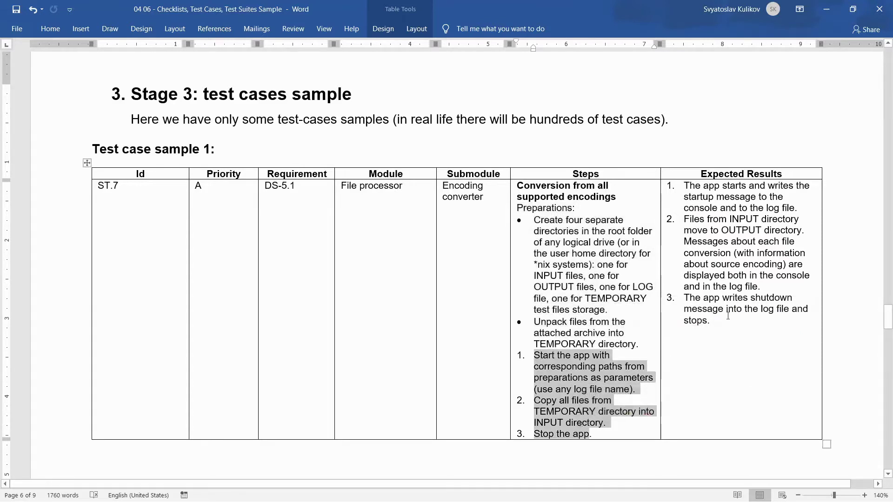
{"action": "left_click_drag", "start_coordinate": [728, 315], "coordinate": [669, 200]}
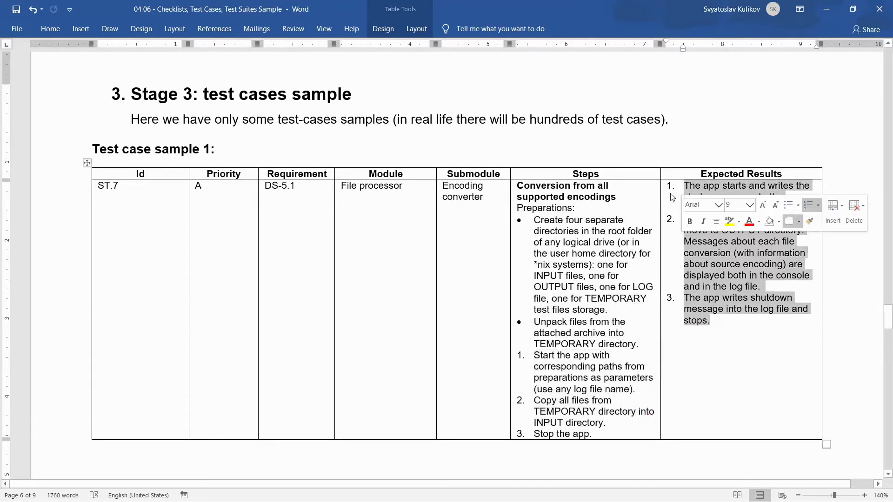
{"action": "left_click", "coordinate": [700, 265]}
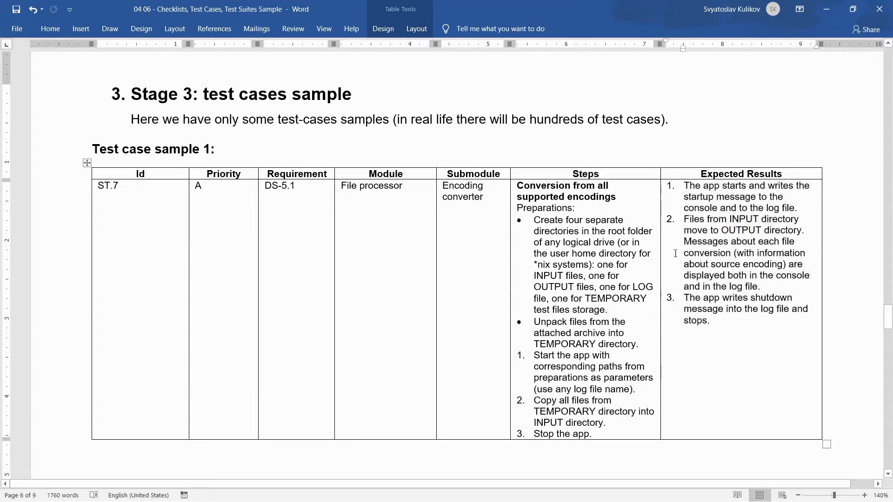
{"action": "scroll", "coordinate": [700, 265], "scroll_direction": "down", "scroll_amount": 1}
{"action": "scroll", "coordinate": [648, 239], "scroll_direction": "down", "scroll_amount": 4}
{"action": "scroll", "coordinate": [648, 239], "scroll_direction": "down", "scroll_amount": 1}
{"action": "scroll", "coordinate": [645, 234], "scroll_direction": "down", "scroll_amount": 2}
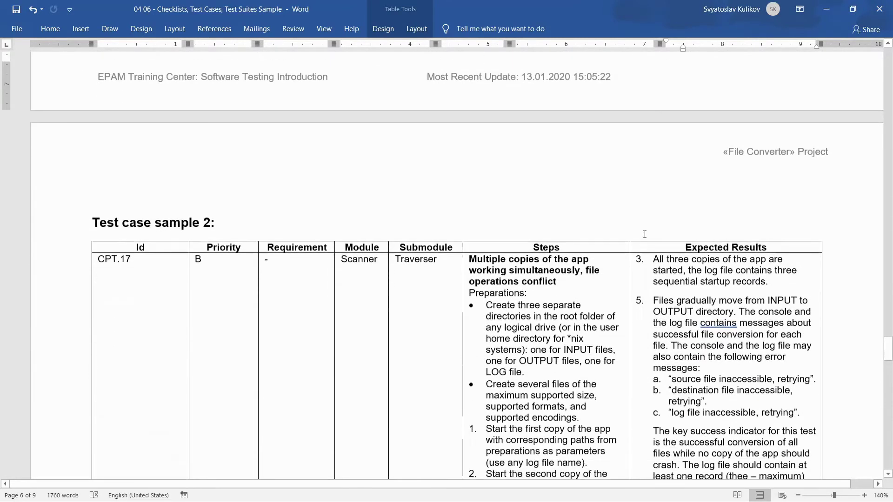
{"action": "scroll", "coordinate": [644, 234], "scroll_direction": "down", "scroll_amount": 1}
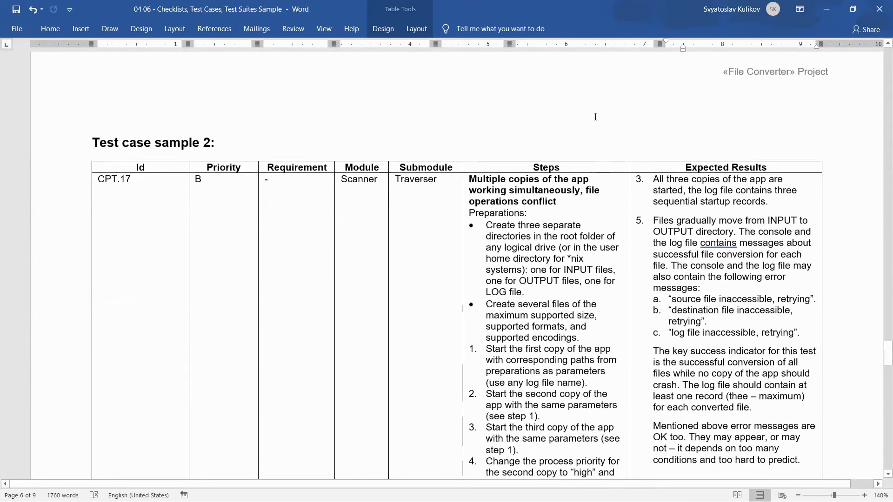
{"action": "scroll", "coordinate": [597, 132], "scroll_direction": "down", "scroll_amount": 1}
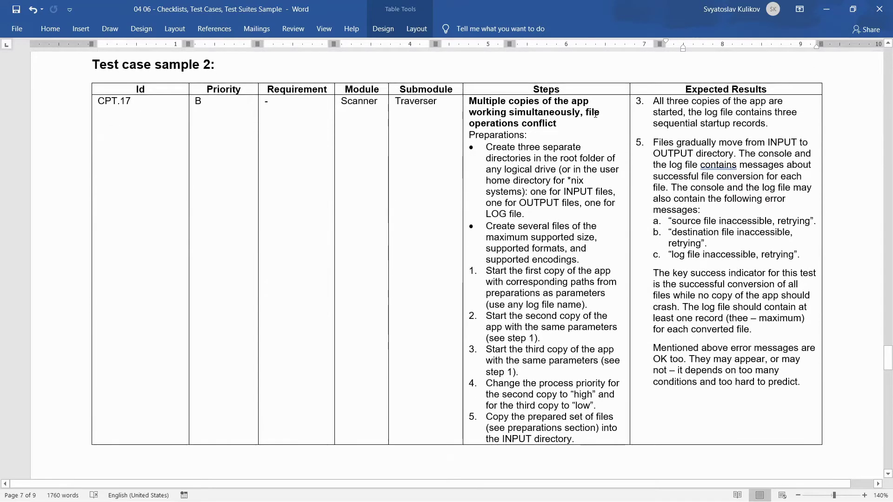
{"action": "scroll", "coordinate": [765, 224], "scroll_direction": "up", "scroll_amount": 1}
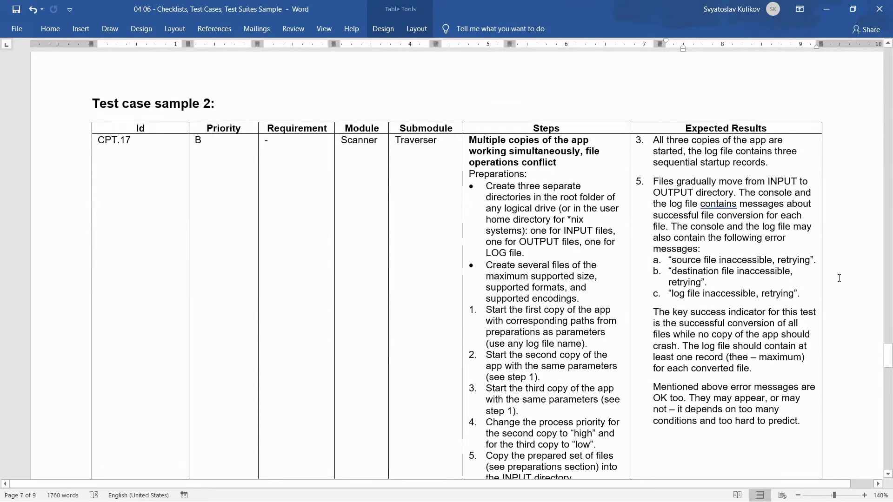
{"action": "left_click_drag", "start_coordinate": [890, 360], "coordinate": [890, 359]}
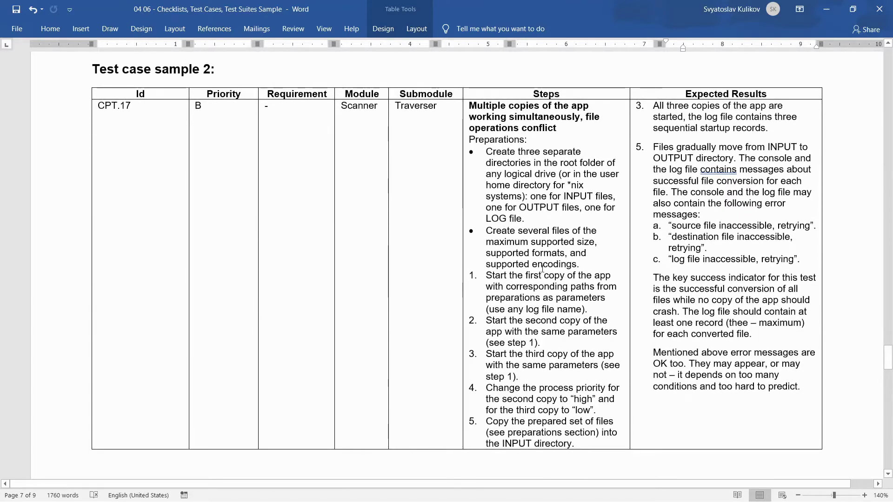
Step: Point into the Steps cell of test case CPT.17
{"action": "left_click", "coordinate": [538, 253]}
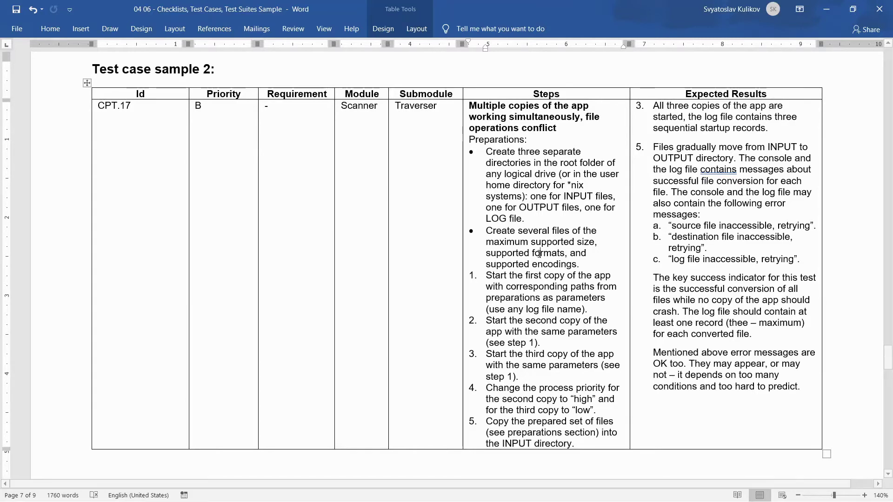
{"action": "scroll", "coordinate": [539, 254], "scroll_direction": "down", "scroll_amount": 3}
{"action": "scroll", "coordinate": [539, 254], "scroll_direction": "down", "scroll_amount": 2}
{"action": "scroll", "coordinate": [538, 253], "scroll_direction": "down", "scroll_amount": 3}
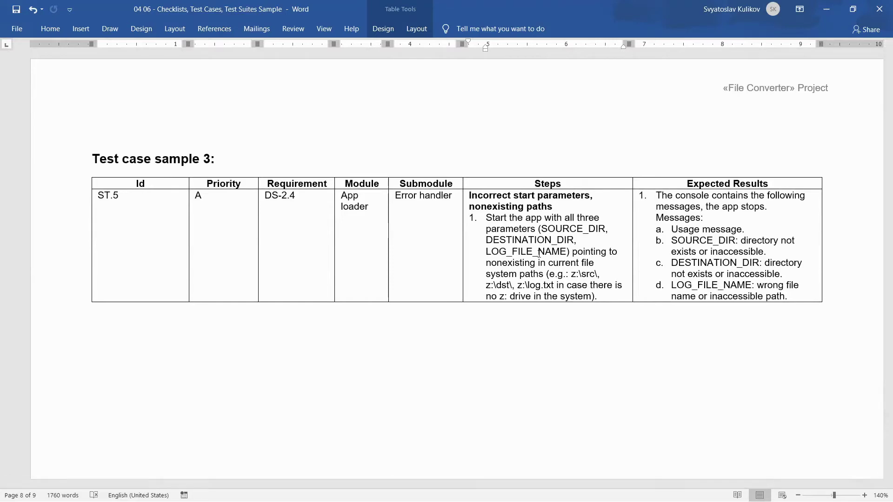
{"action": "scroll", "coordinate": [539, 254], "scroll_direction": "down", "scroll_amount": 10}
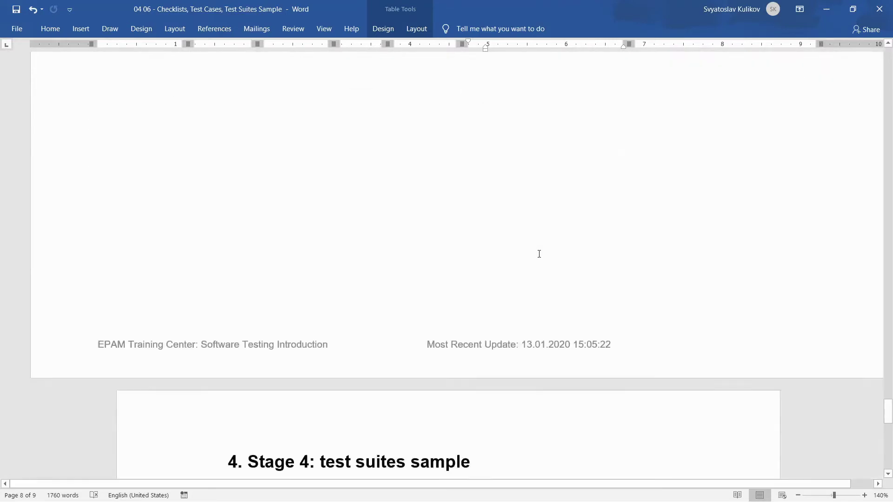
{"action": "scroll", "coordinate": [540, 254], "scroll_direction": "down", "scroll_amount": 3}
{"action": "scroll", "coordinate": [539, 254], "scroll_direction": "down", "scroll_amount": 1}
{"action": "scroll", "coordinate": [539, 254], "scroll_direction": "down", "scroll_amount": 2}
{"action": "scroll", "coordinate": [538, 254], "scroll_direction": "down", "scroll_amount": 1}
{"action": "scroll", "coordinate": [539, 254], "scroll_direction": "down", "scroll_amount": 1}
{"action": "scroll", "coordinate": [539, 254], "scroll_direction": "down", "scroll_amount": 2}
{"action": "scroll", "coordinate": [539, 254], "scroll_direction": "down", "scroll_amount": 1}
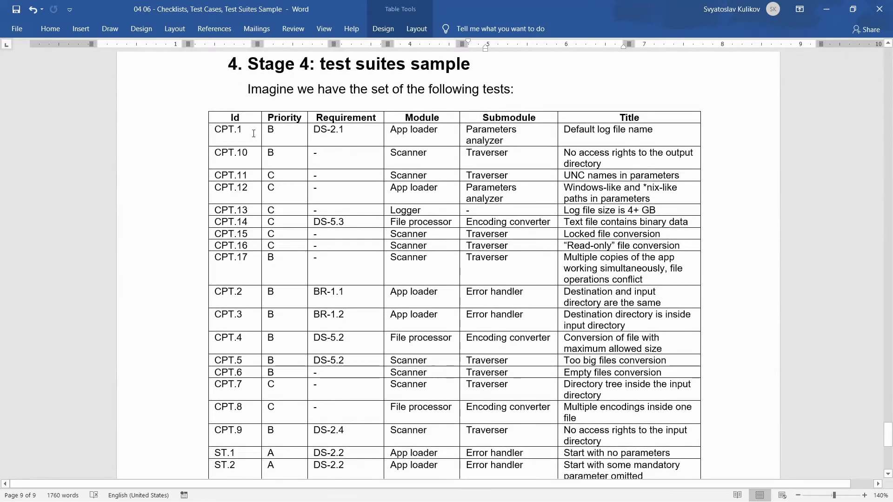
Step: Select the CPT.1 through CPT.9 rows of the test suites table
{"action": "left_click_drag", "start_coordinate": [252, 135], "coordinate": [636, 436]}
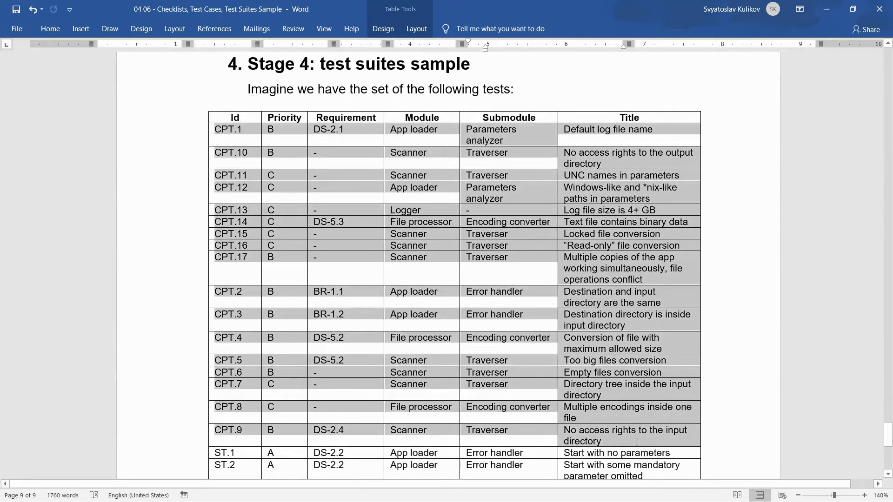
{"action": "left_click", "coordinate": [494, 266]}
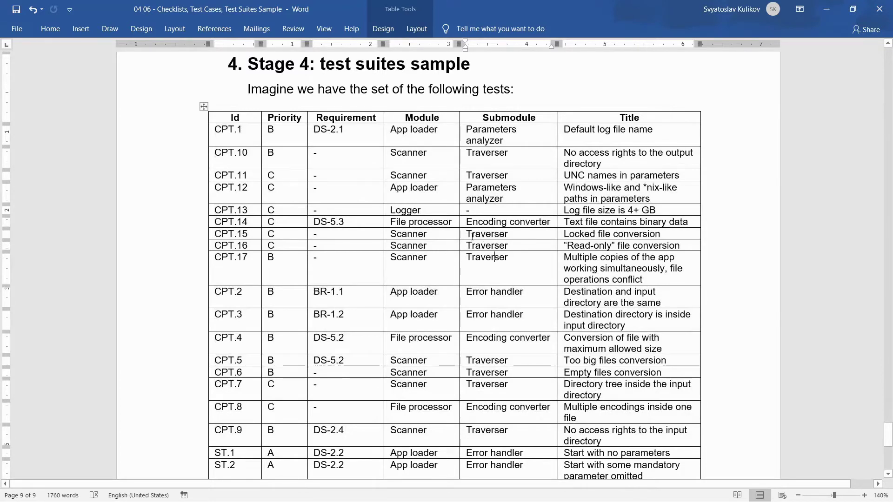
{"action": "scroll", "coordinate": [473, 238], "scroll_direction": "down", "scroll_amount": 1}
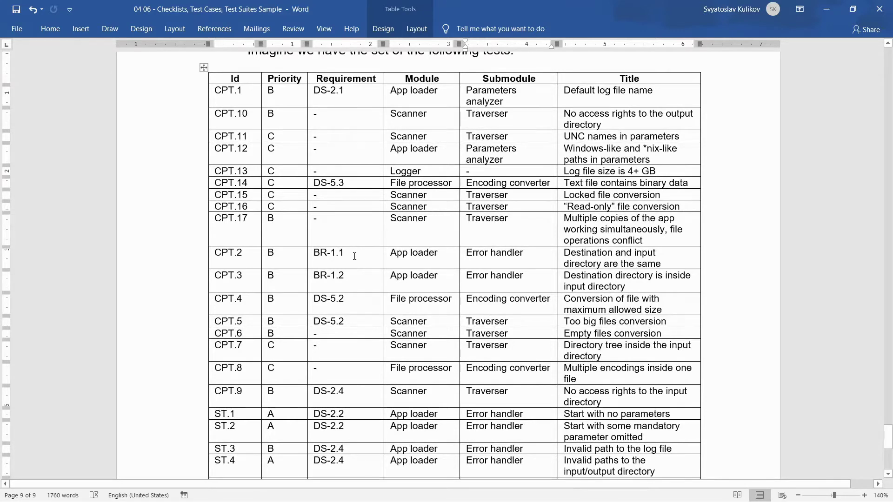
{"action": "scroll", "coordinate": [354, 253], "scroll_direction": "down", "scroll_amount": 1}
{"action": "scroll", "coordinate": [356, 250], "scroll_direction": "down", "scroll_amount": 1}
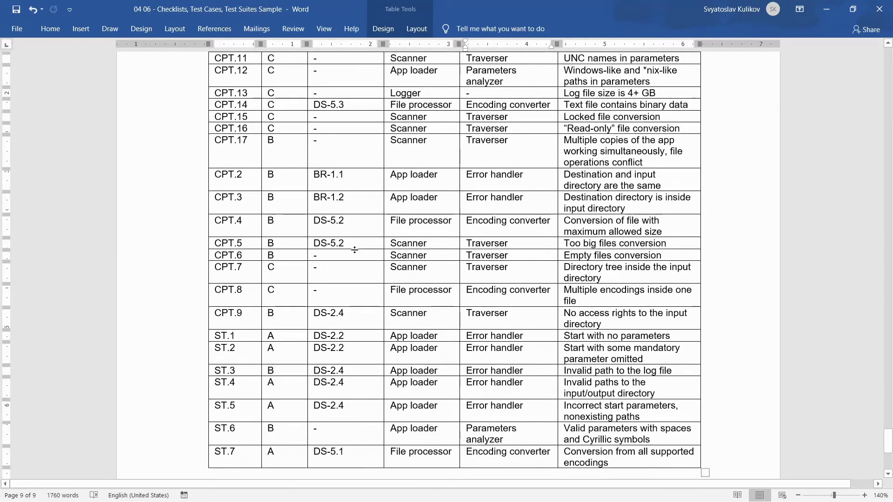
{"action": "scroll", "coordinate": [356, 248], "scroll_direction": "down", "scroll_amount": 2}
{"action": "scroll", "coordinate": [356, 248], "scroll_direction": "down", "scroll_amount": 3}
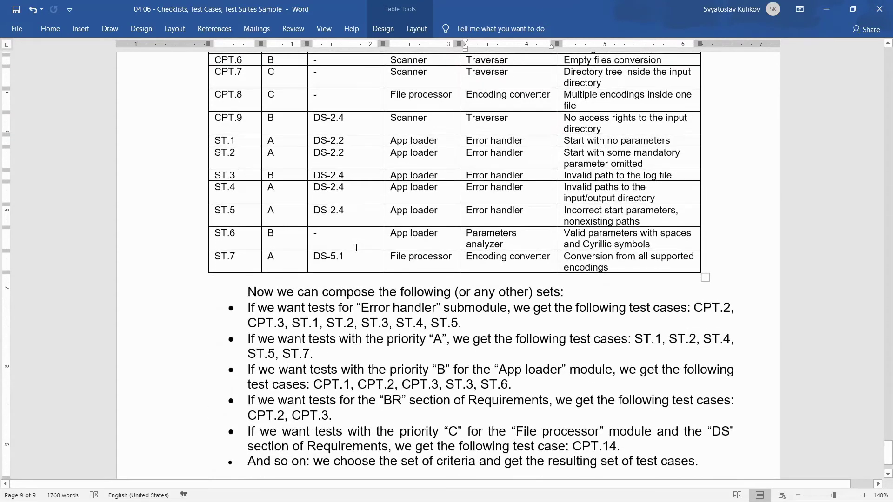
{"action": "left_click", "coordinate": [287, 304]}
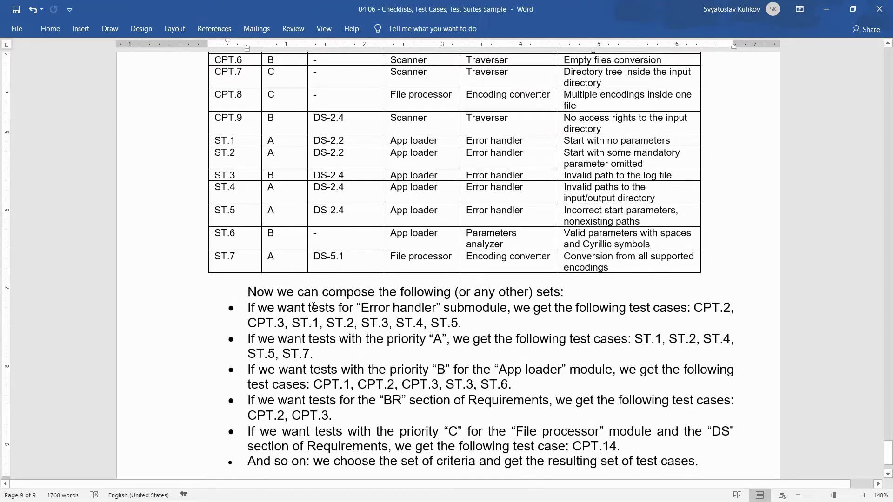
{"action": "mouse_move", "coordinate": [287, 308]}
{"action": "left_mouse_down"}
{"action": "mouse_move", "coordinate": [418, 310]}
{"action": "mouse_move", "coordinate": [396, 314]}
{"action": "left_mouse_up"}
{"action": "left_click", "coordinate": [465, 309]}
{"action": "left_click", "coordinate": [408, 311]}
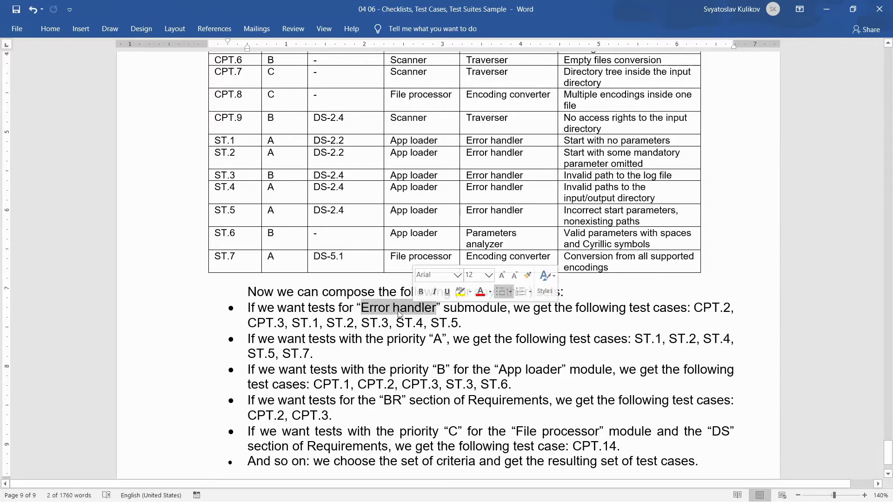
{"action": "scroll", "coordinate": [395, 328], "scroll_direction": "up", "scroll_amount": 1}
{"action": "scroll", "coordinate": [392, 363], "scroll_direction": "up", "scroll_amount": 1}
{"action": "scroll", "coordinate": [388, 405], "scroll_direction": "up", "scroll_amount": 1}
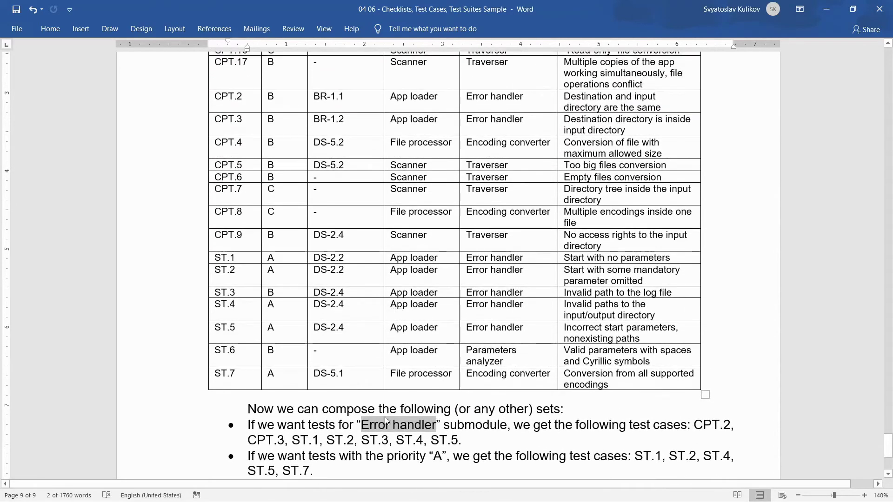
{"action": "left_click", "coordinate": [412, 428]}
{"action": "scroll", "coordinate": [479, 321], "scroll_direction": "up", "scroll_amount": 3}
{"action": "left_click", "coordinate": [497, 140]}
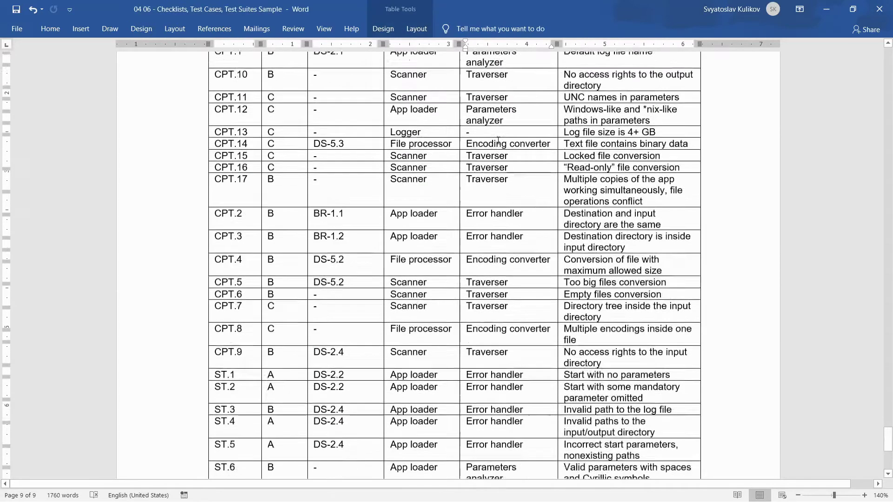
{"action": "scroll", "coordinate": [365, 278], "scroll_direction": "down", "scroll_amount": 5}
{"action": "left_click_drag", "start_coordinate": [378, 347], "coordinate": [436, 346]}
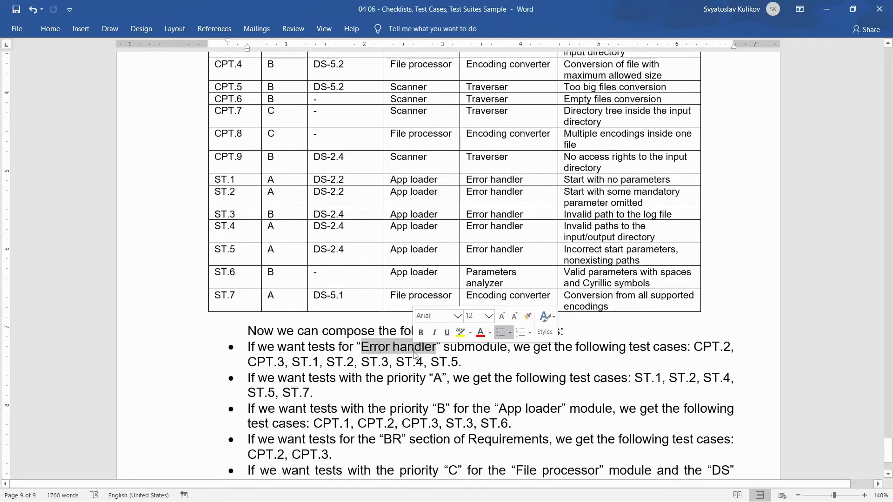
{"action": "left_click", "coordinate": [479, 215]}
{"action": "left_click_drag", "start_coordinate": [482, 181], "coordinate": [489, 252]}
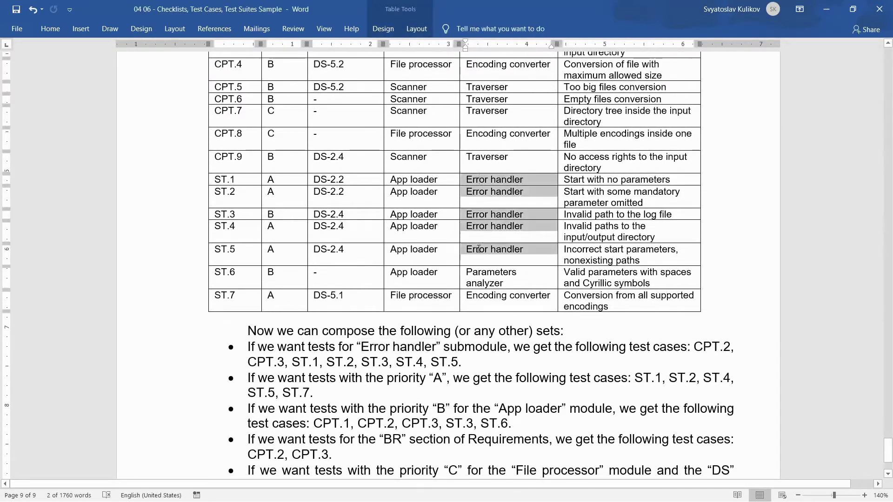
{"action": "left_click", "coordinate": [511, 346]}
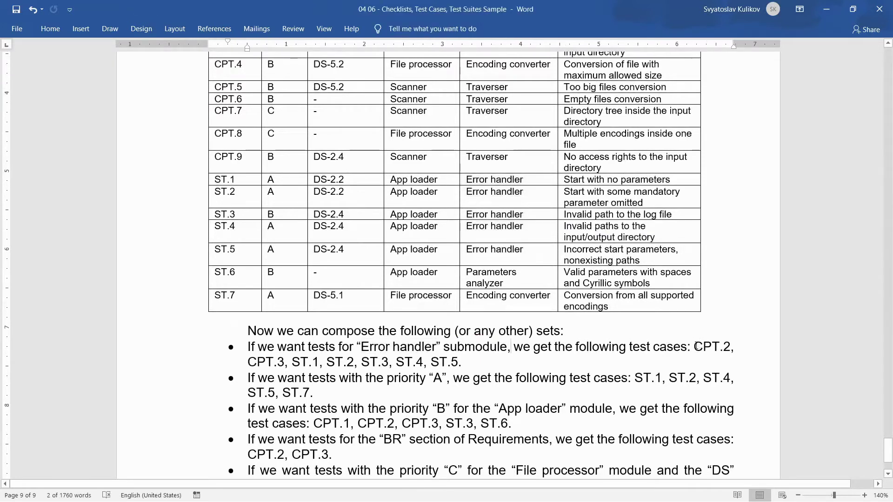
{"action": "left_click_drag", "start_coordinate": [696, 347], "coordinate": [458, 363]}
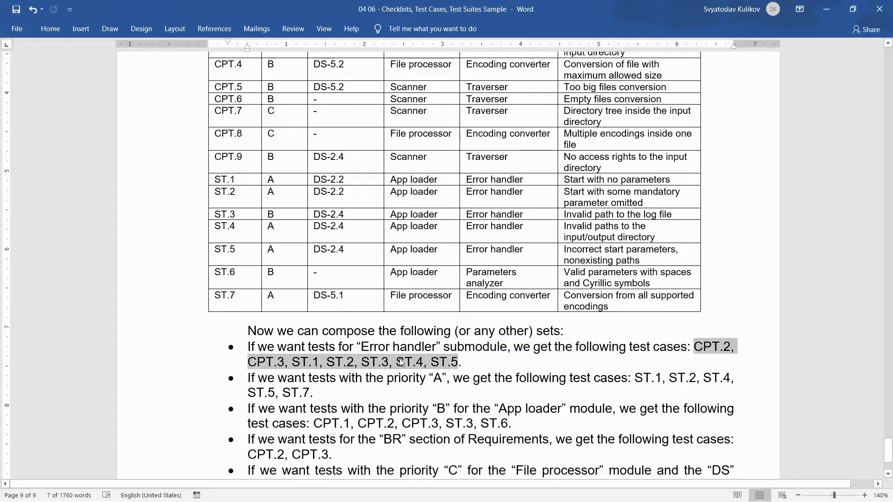
{"action": "left_click", "coordinate": [301, 377]}
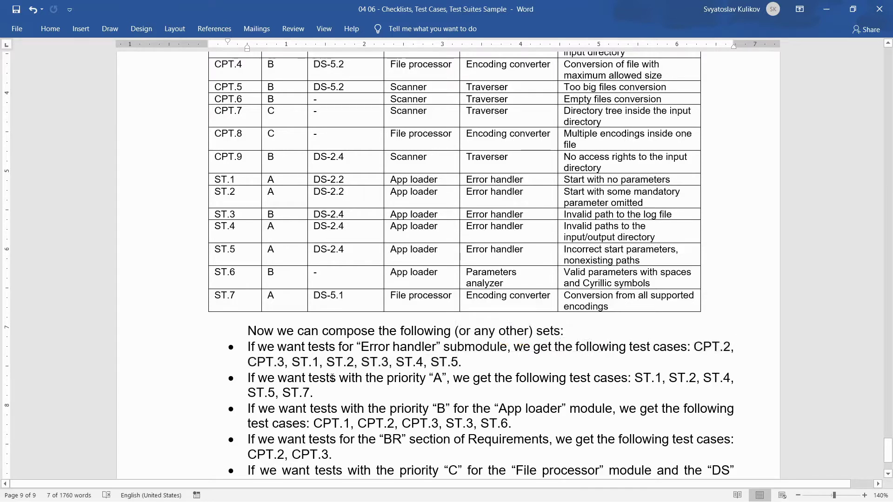
{"action": "left_click_drag", "start_coordinate": [333, 377], "coordinate": [371, 387]}
{"action": "double_click", "coordinate": [437, 378]}
{"action": "scroll", "coordinate": [291, 199], "scroll_direction": "up", "scroll_amount": 4}
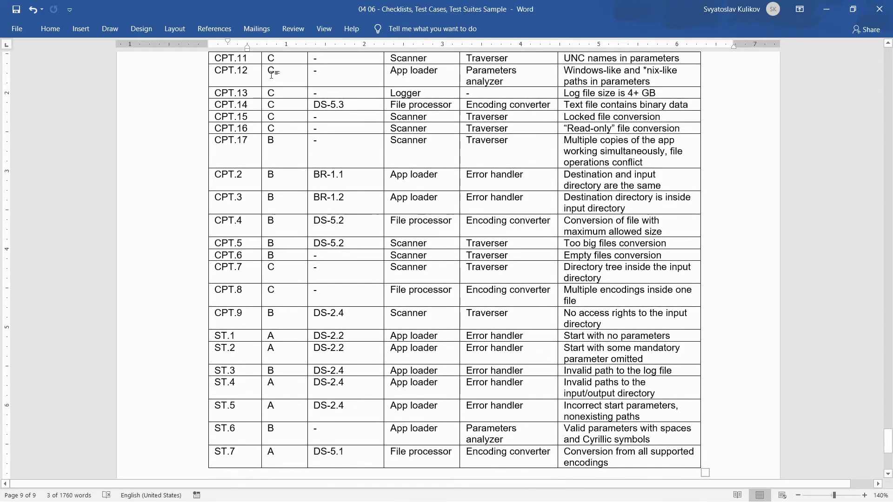
{"action": "left_click_drag", "start_coordinate": [288, 179], "coordinate": [288, 202]}
{"action": "left_click_drag", "start_coordinate": [287, 318], "coordinate": [296, 407]}
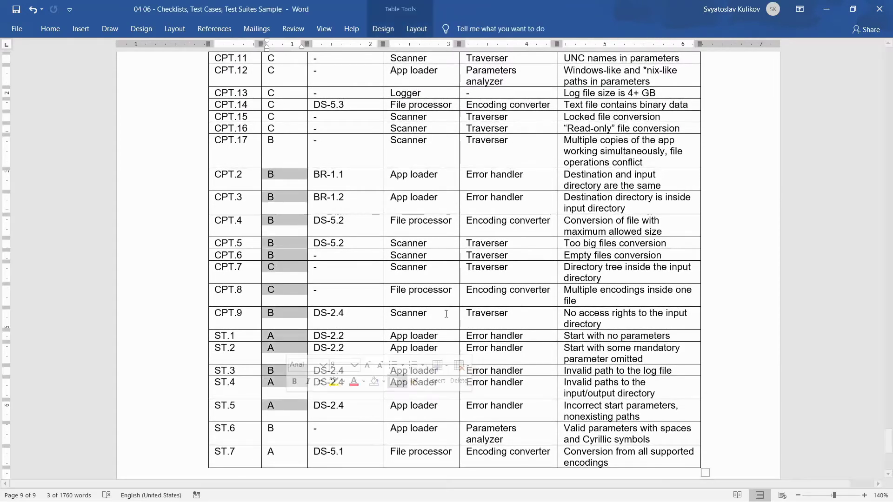
{"action": "scroll", "coordinate": [466, 296], "scroll_direction": "down", "scroll_amount": 5}
{"action": "scroll", "coordinate": [466, 296], "scroll_direction": "down", "scroll_amount": 1}
{"action": "left_click_drag", "start_coordinate": [636, 265], "coordinate": [312, 280]}
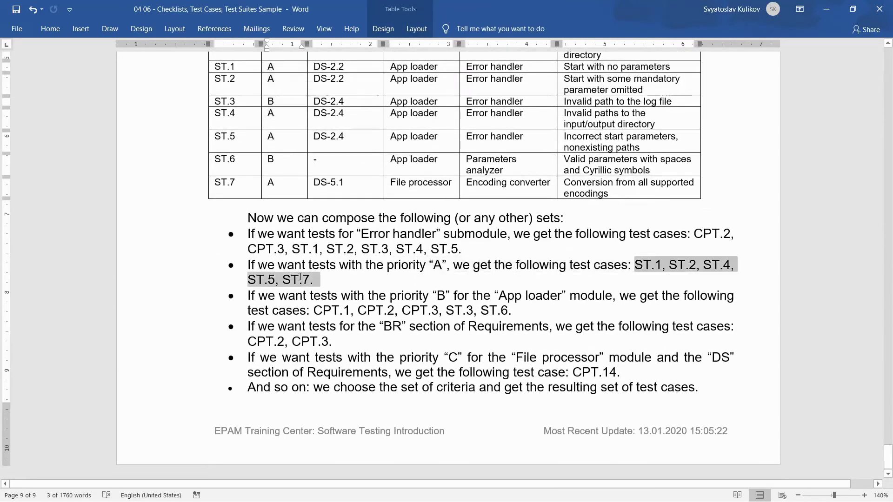
{"action": "left_click", "coordinate": [304, 296]}
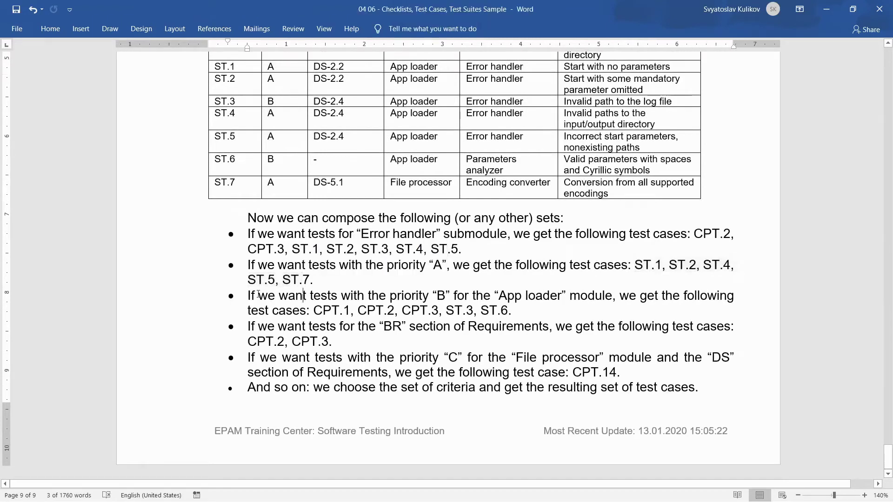
{"action": "left_click_drag", "start_coordinate": [262, 298], "coordinate": [410, 301]}
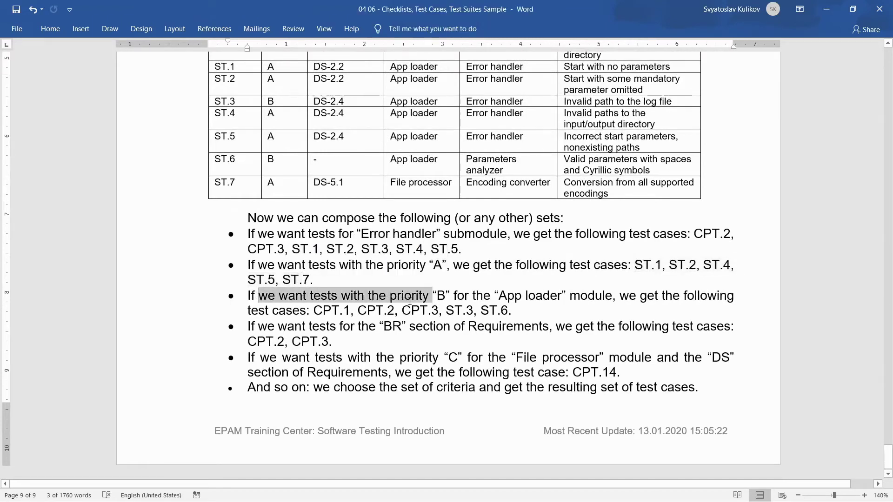
{"action": "left_click", "coordinate": [477, 310]}
{"action": "scroll", "coordinate": [354, 167], "scroll_direction": "up", "scroll_amount": 1}
{"action": "scroll", "coordinate": [355, 168], "scroll_direction": "up", "scroll_amount": 1}
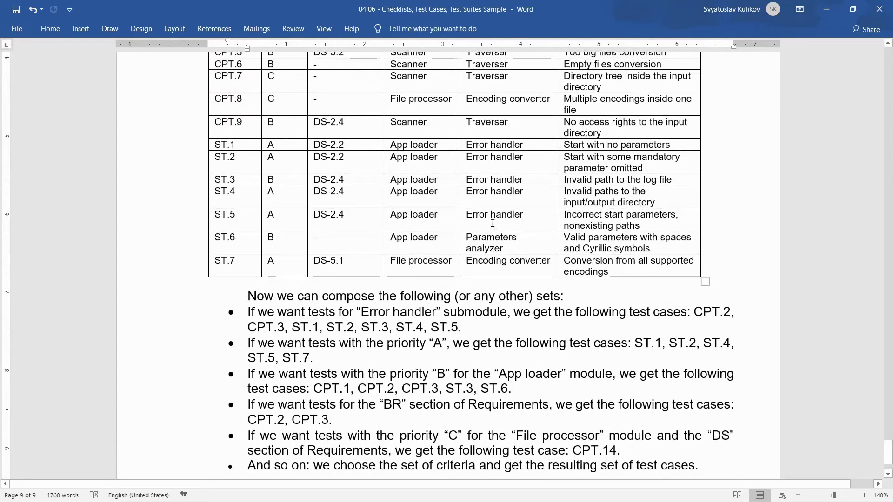
{"action": "scroll", "coordinate": [456, 237], "scroll_direction": "down", "scroll_amount": 2}
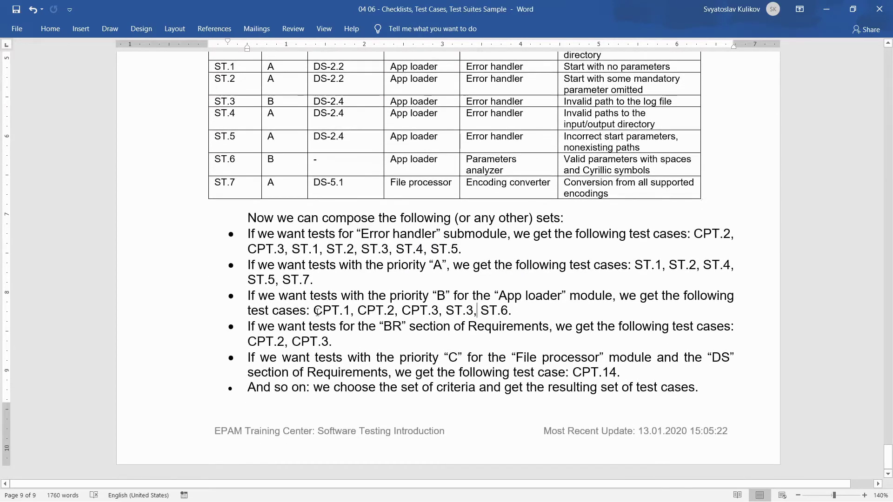
{"action": "left_click_drag", "start_coordinate": [315, 311], "coordinate": [510, 311]}
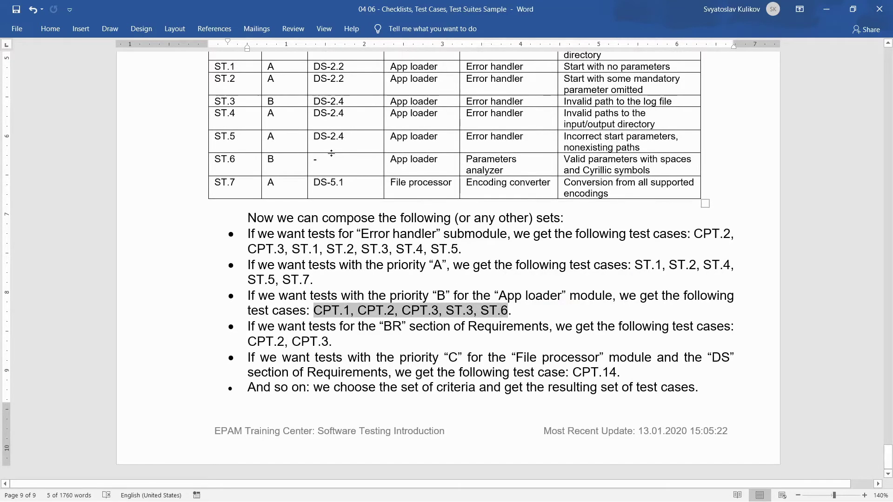
{"action": "left_click", "coordinate": [450, 310]}
{"action": "left_click_drag", "start_coordinate": [446, 310], "coordinate": [474, 312]}
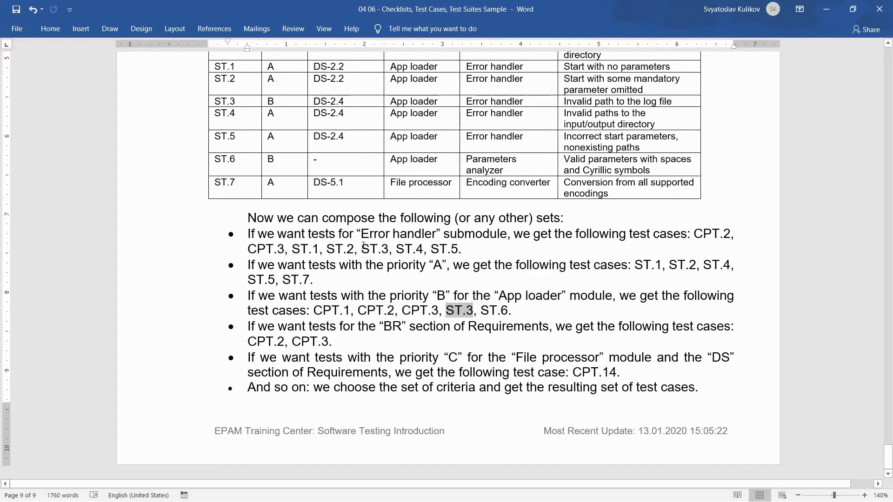
{"action": "left_click_drag", "start_coordinate": [361, 251], "coordinate": [388, 250]}
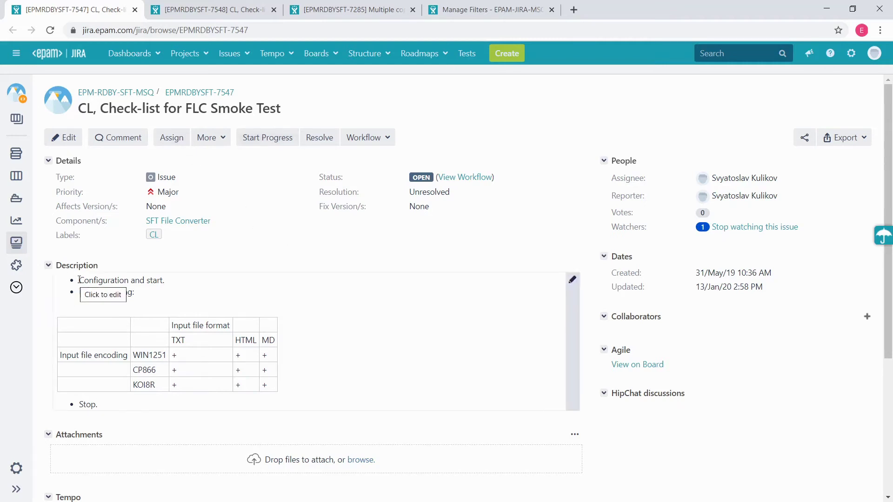
Step: Select the Smoke Test checklist description and table, then switch to the Critical Path Test issue
{"action": "left_click_drag", "start_coordinate": [80, 280], "coordinate": [299, 398]}
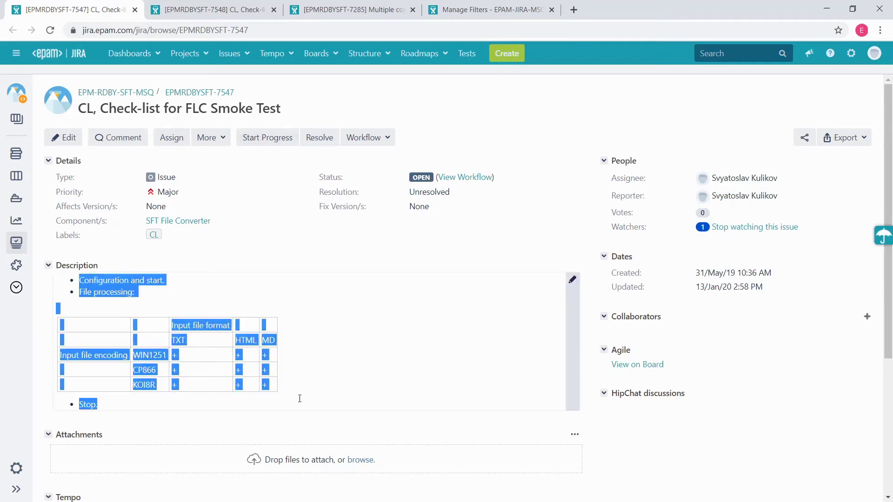
{"action": "left_click", "coordinate": [301, 363]}
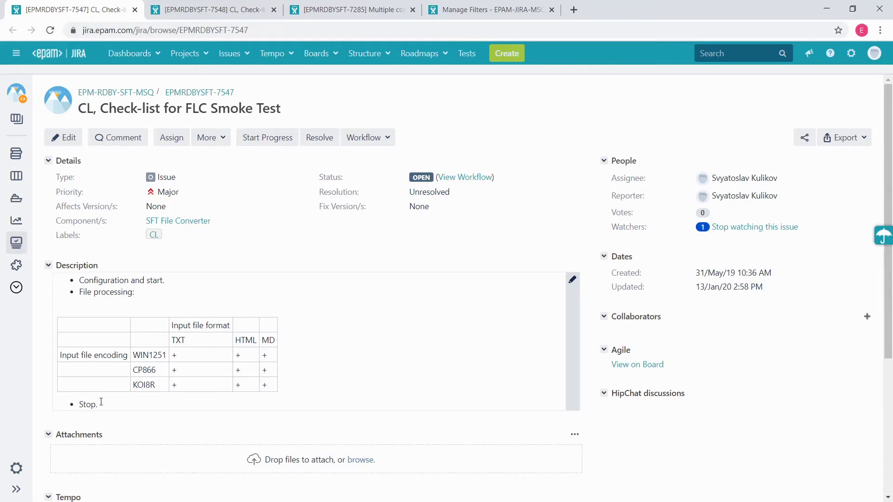
{"action": "left_click", "coordinate": [205, 12]}
{"action": "scroll", "coordinate": [236, 211], "scroll_direction": "up", "scroll_amount": 1}
{"action": "scroll", "coordinate": [236, 210], "scroll_direction": "up", "scroll_amount": 5}
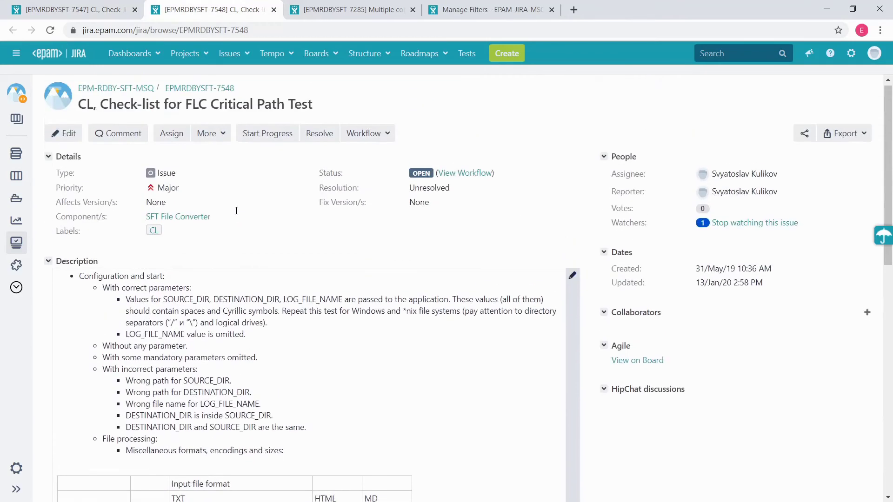
{"action": "scroll", "coordinate": [152, 246], "scroll_direction": "down", "scroll_amount": 1}
Step: Highlight the parameter checks in the Critical Path Test description
{"action": "left_click_drag", "start_coordinate": [145, 236], "coordinate": [210, 380]}
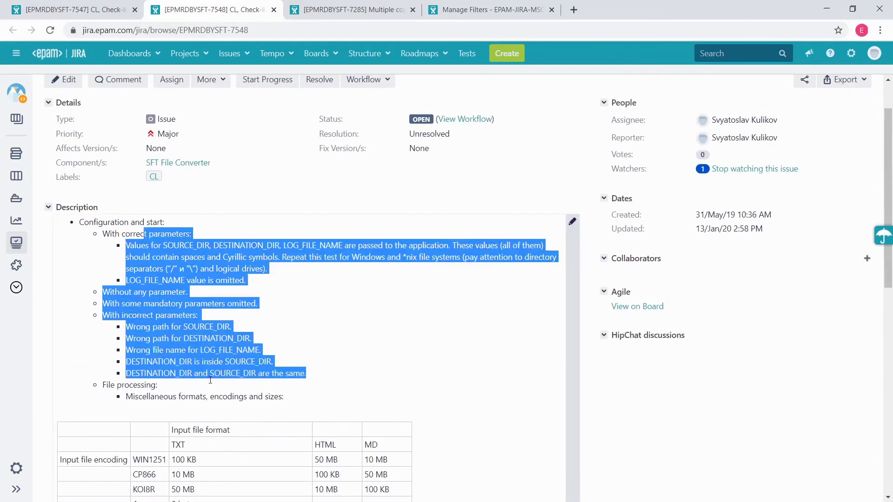
{"action": "left_click", "coordinate": [257, 347]}
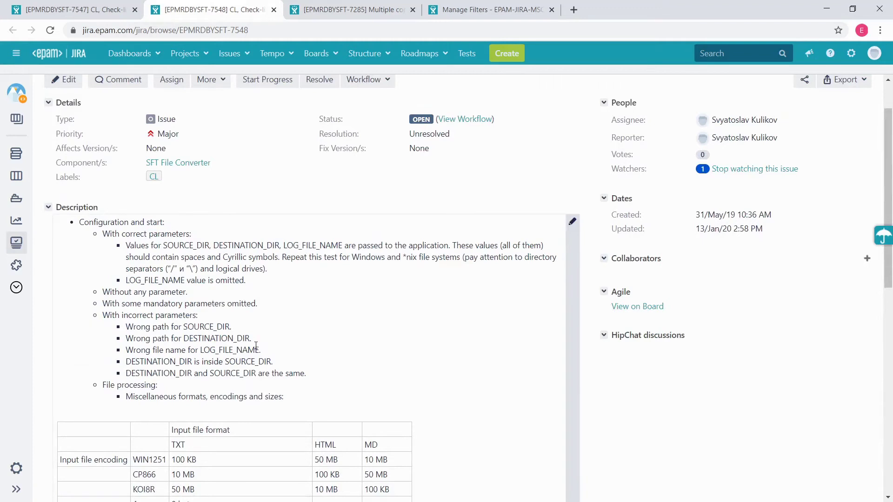
{"action": "scroll", "coordinate": [260, 333], "scroll_direction": "down", "scroll_amount": 3}
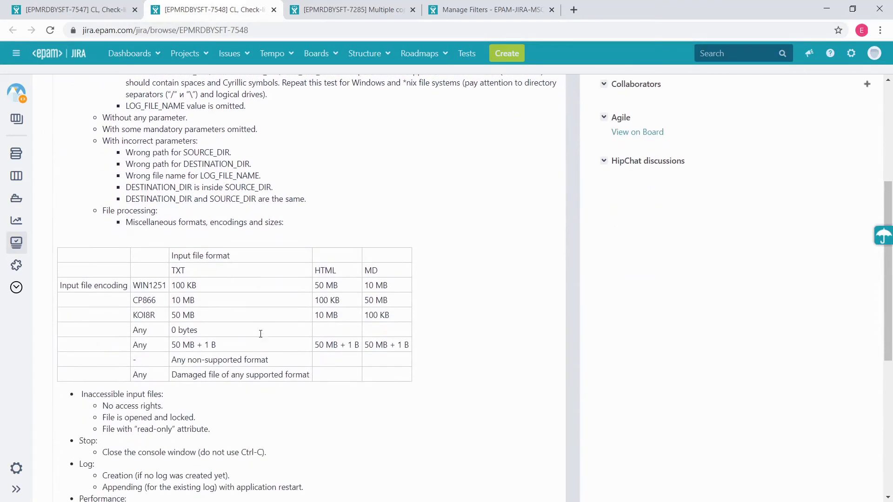
Step: In issue EPMRDBYSFT-7285, select all of the test steps text and leave the editor unchanged
{"action": "left_click", "coordinate": [352, 9]}
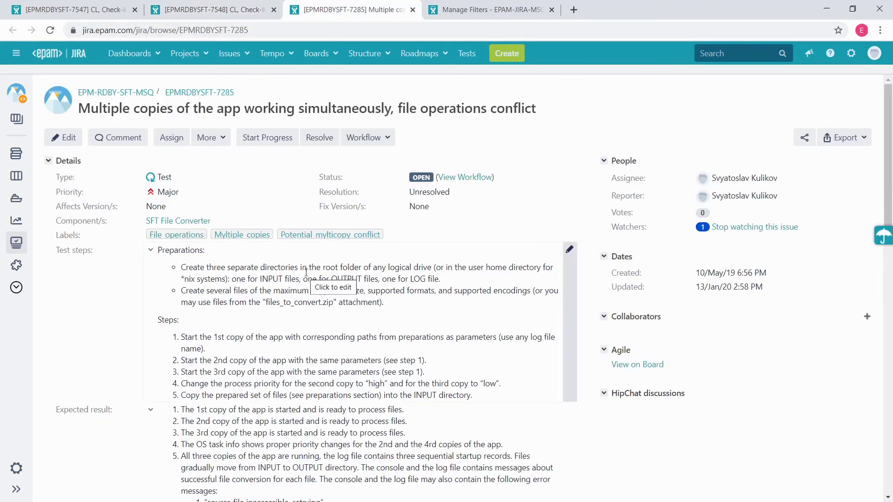
{"action": "left_click", "coordinate": [309, 288]}
{"action": "key", "text": "ctrl+a"}
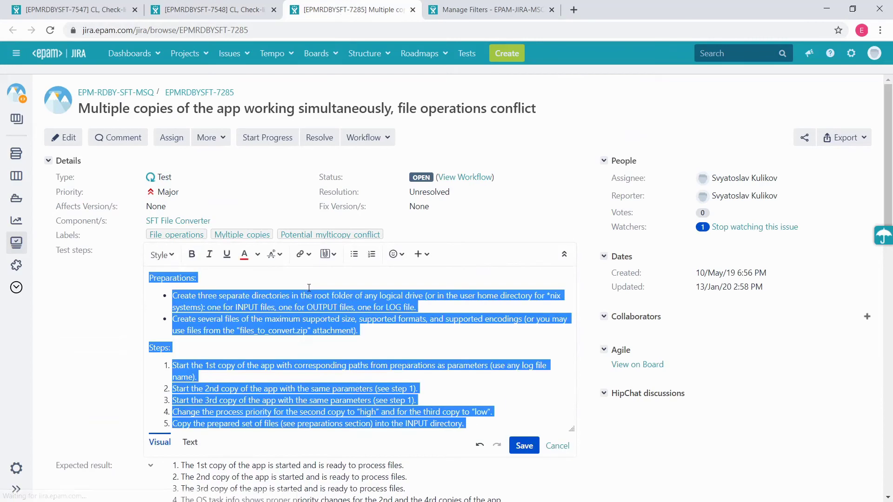
{"action": "left_click", "coordinate": [254, 303]}
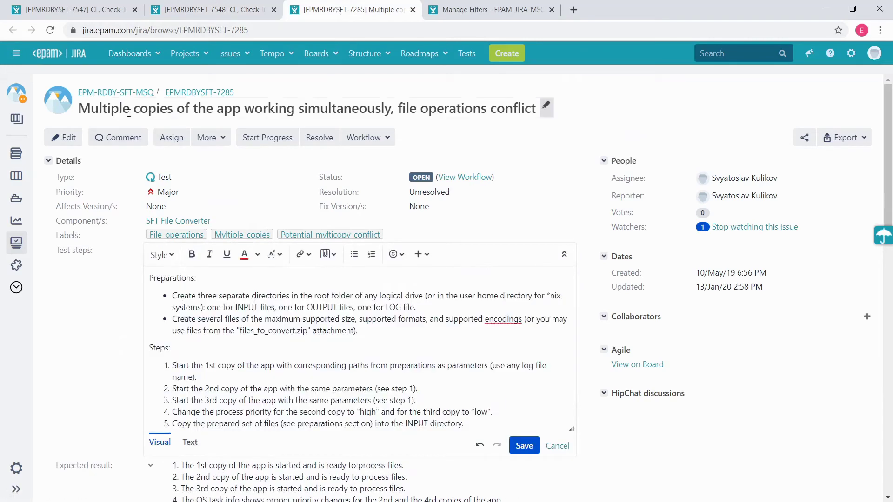
{"action": "key", "text": "Escape"}
Step: Highlight part of the Multiple copies issue title, then go to the saved filters list
{"action": "left_click_drag", "start_coordinate": [149, 108], "coordinate": [281, 108]}
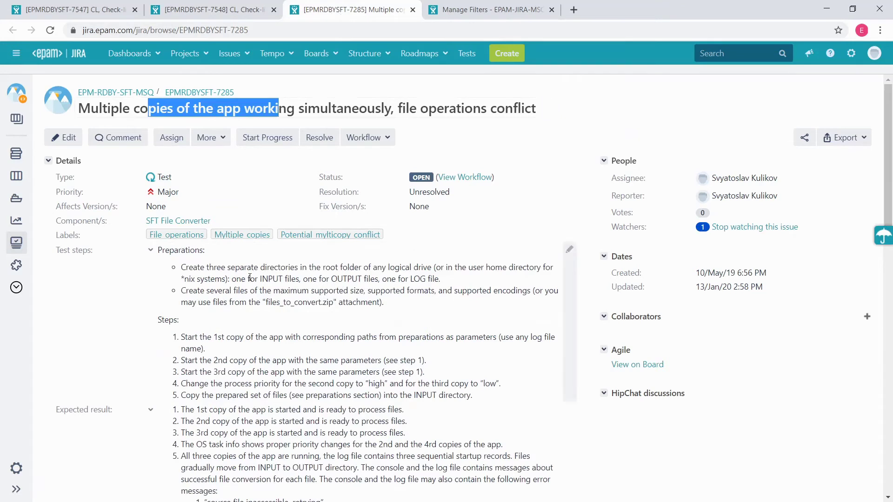
{"action": "left_click", "coordinate": [198, 281]}
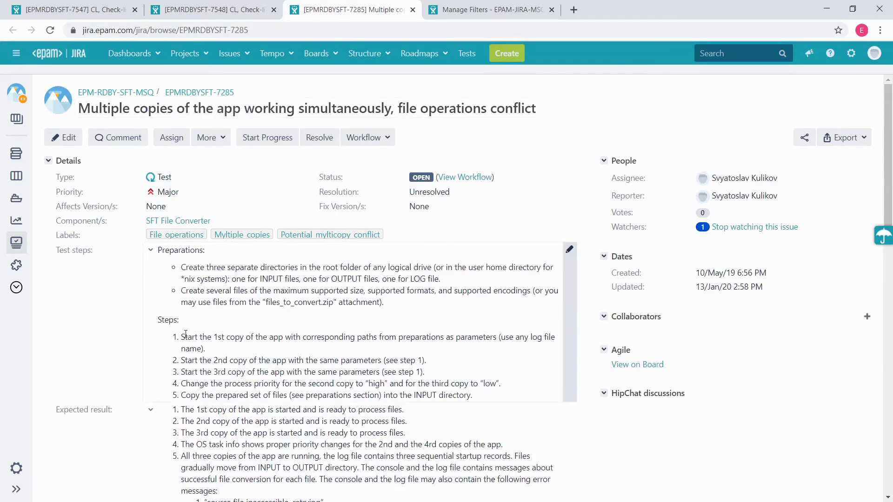
{"action": "left_click_drag", "start_coordinate": [185, 336], "coordinate": [225, 372]}
{"action": "scroll", "coordinate": [230, 370], "scroll_direction": "down", "scroll_amount": 1}
{"action": "left_click", "coordinate": [241, 368]}
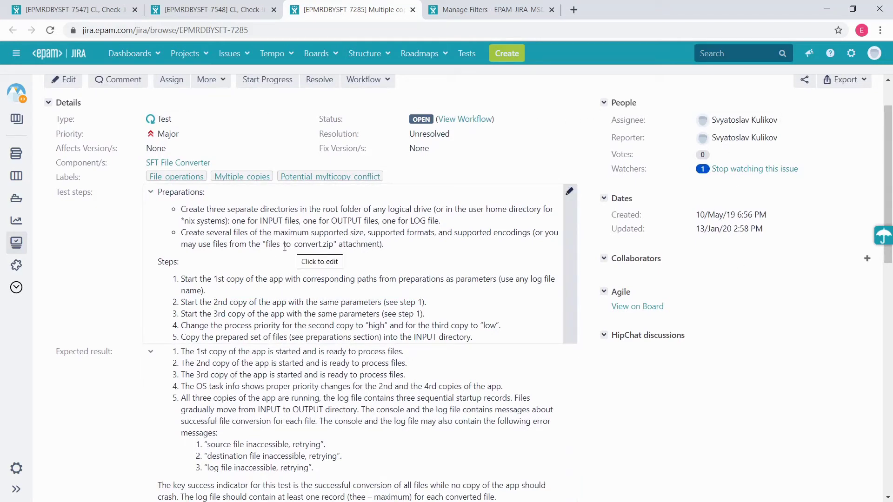
{"action": "scroll", "coordinate": [135, 228], "scroll_direction": "down", "scroll_amount": 2}
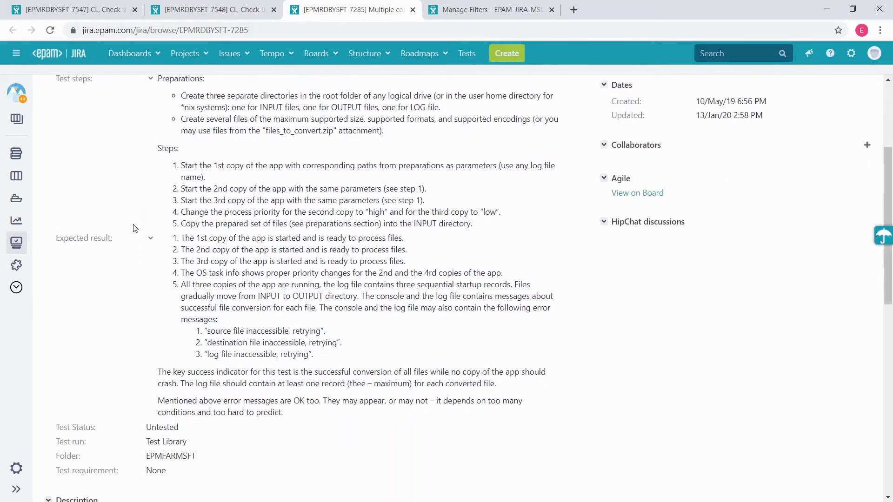
{"action": "scroll", "coordinate": [134, 228], "scroll_direction": "down", "scroll_amount": 2}
{"action": "scroll", "coordinate": [134, 227], "scroll_direction": "down", "scroll_amount": 2}
{"action": "scroll", "coordinate": [138, 230], "scroll_direction": "down", "scroll_amount": 1}
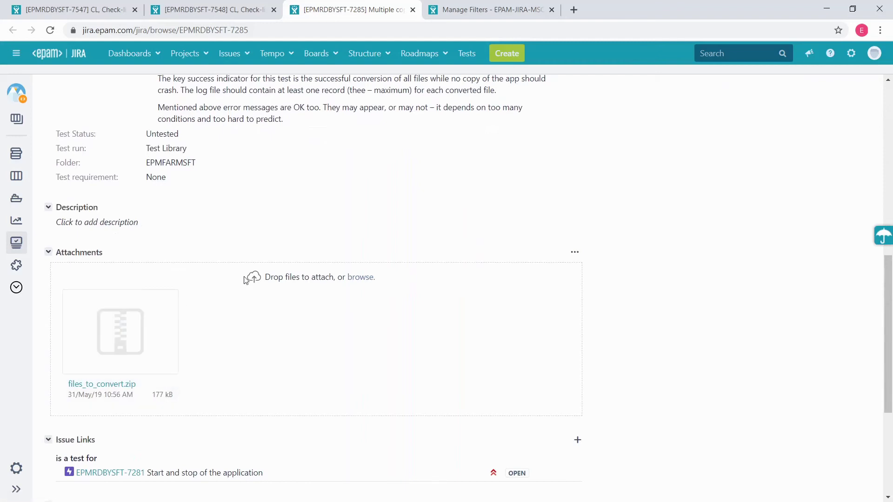
{"action": "scroll", "coordinate": [246, 280], "scroll_direction": "down", "scroll_amount": 2}
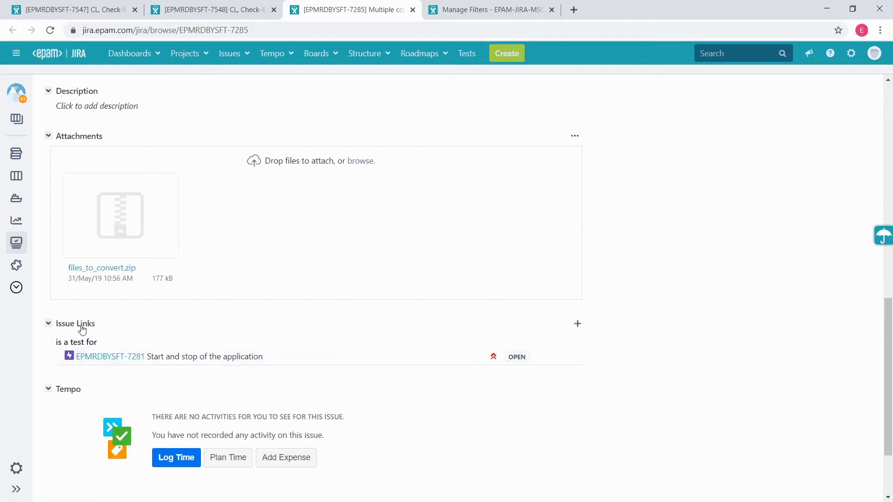
{"action": "mouse_move", "coordinate": [110, 473]}
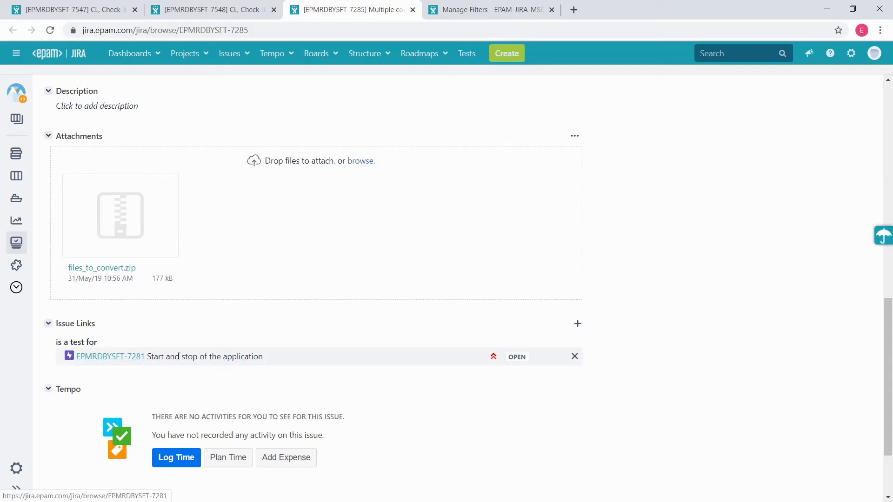
{"action": "scroll", "coordinate": [684, 342], "scroll_direction": "up", "scroll_amount": 3}
{"action": "scroll", "coordinate": [682, 342], "scroll_direction": "up", "scroll_amount": 4}
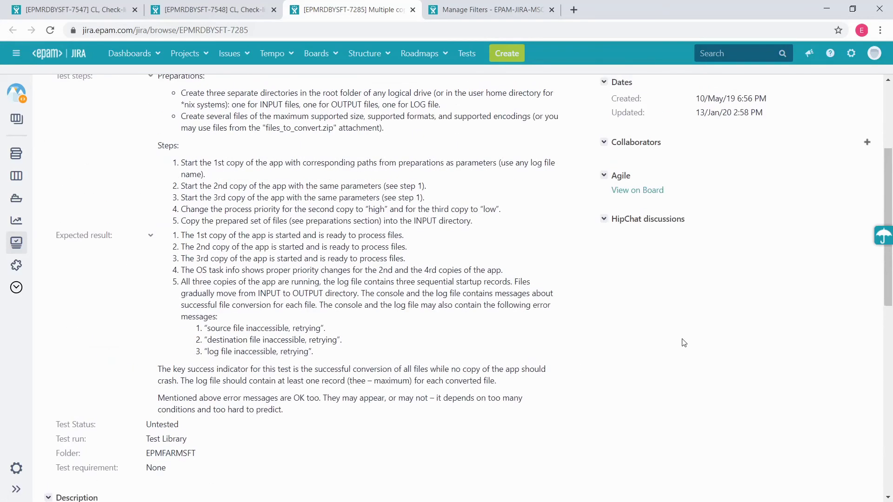
{"action": "scroll", "coordinate": [710, 340], "scroll_direction": "up", "scroll_amount": 2}
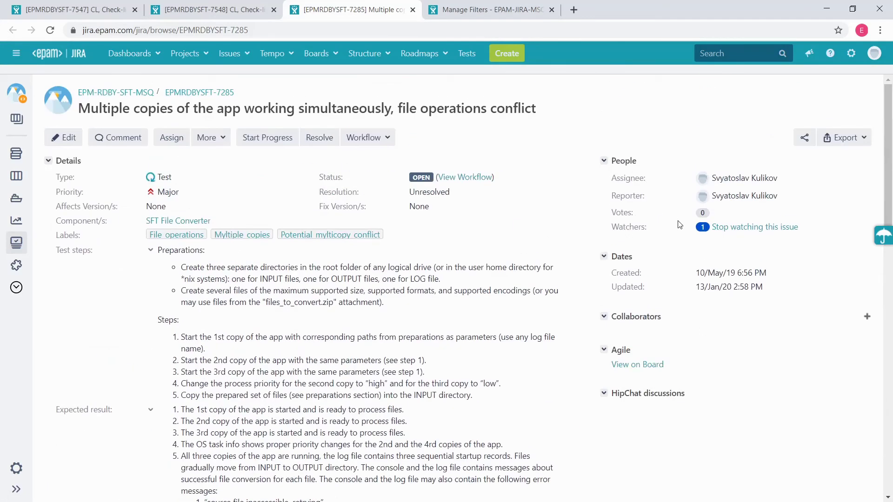
{"action": "left_click", "coordinate": [476, 16]}
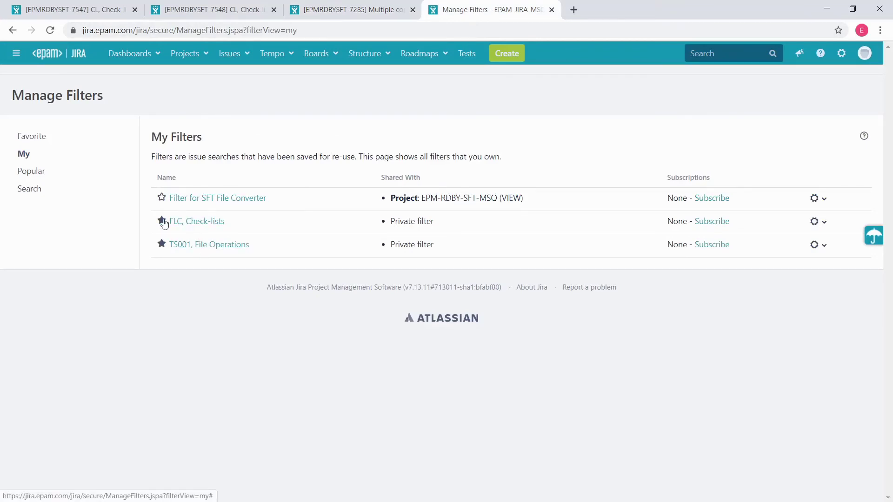
Step: Open the FLC, Check-lists saved filter in its own tab and view the Critical Path Test check-list
{"action": "middle_click", "coordinate": [209, 224]}
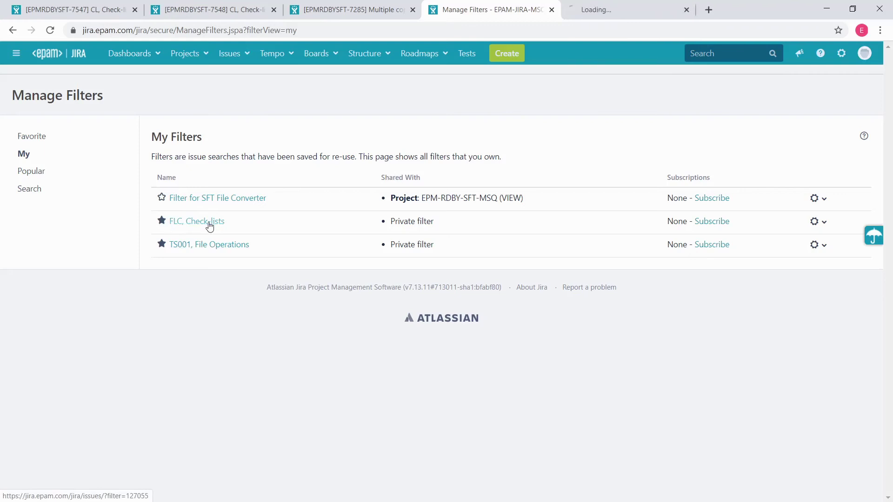
{"action": "left_click", "coordinate": [606, 15]}
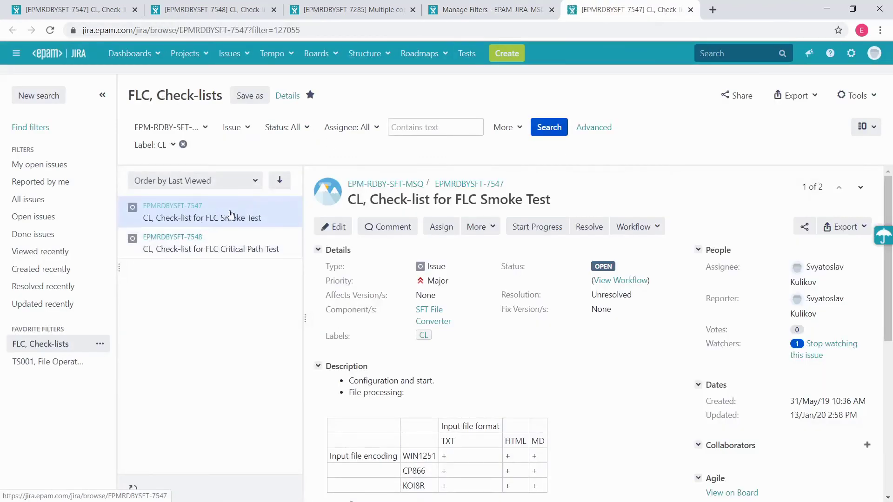
{"action": "left_click", "coordinate": [254, 256]}
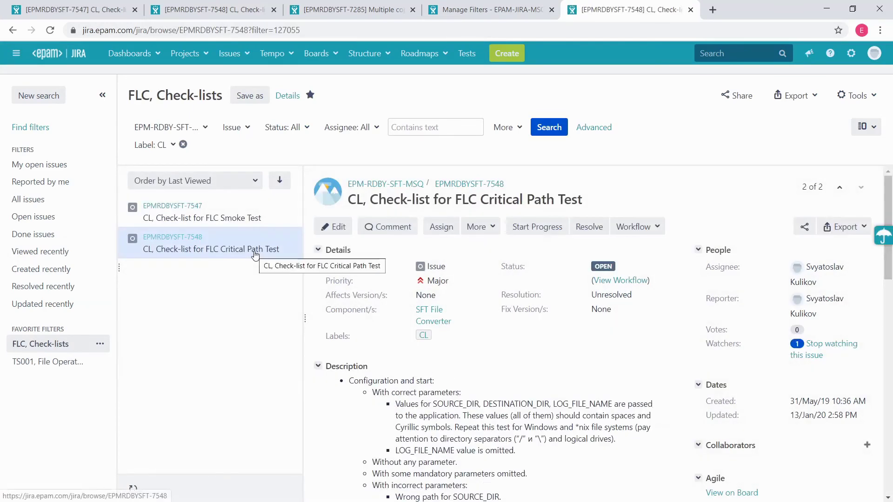
Step: View the Smoke Test check-list, revisit the Critical Path Test, then return to the saved filters list
{"action": "left_click", "coordinate": [240, 213]}
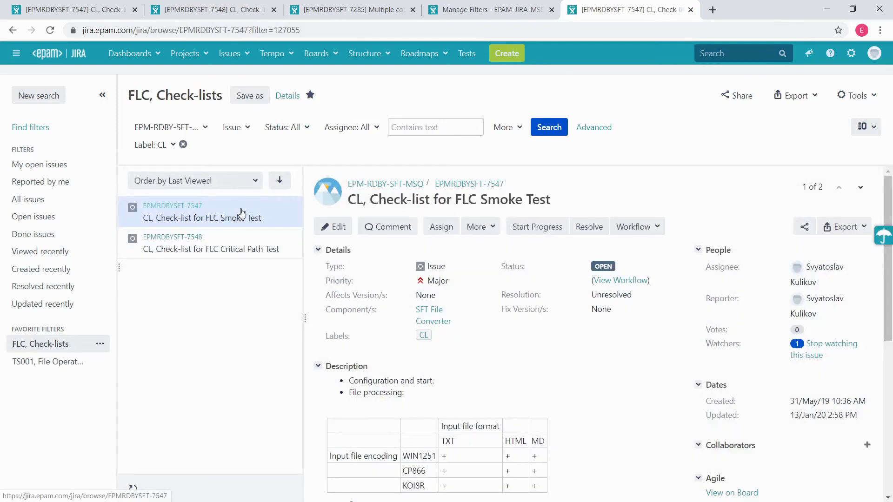
{"action": "left_click", "coordinate": [245, 257]}
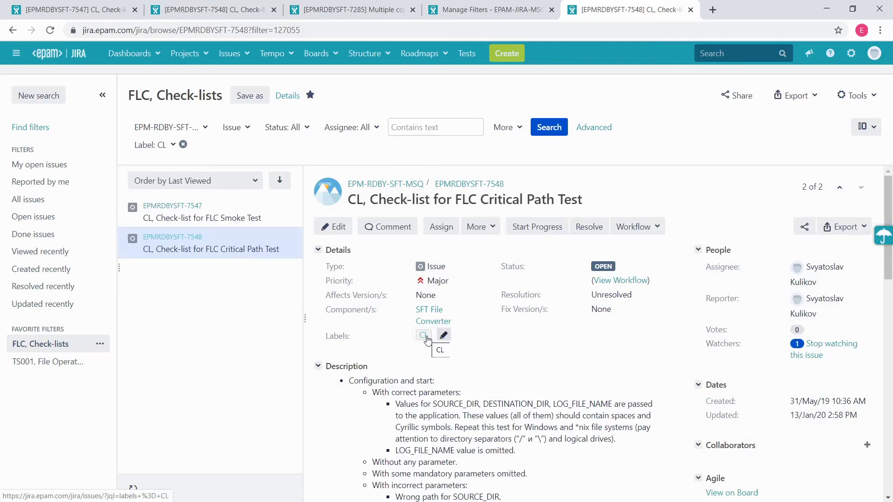
{"action": "left_click", "coordinate": [475, 9]}
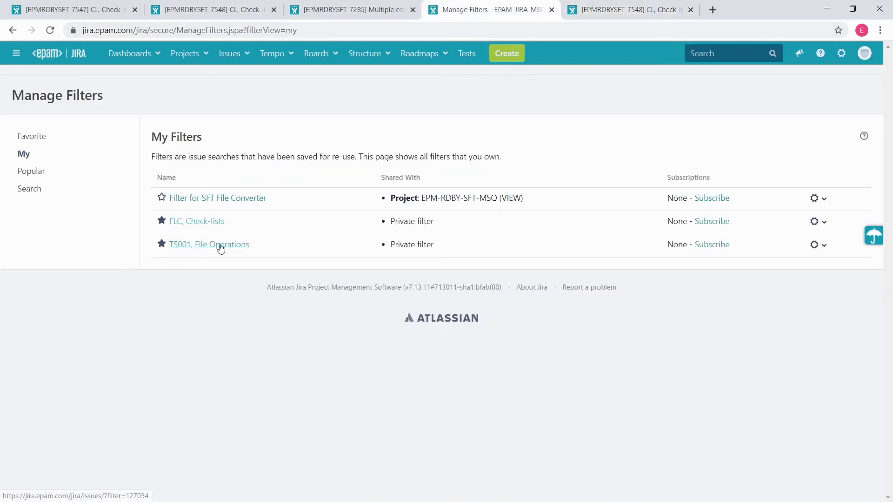
Step: View the TS001, File Operations filter's single multiple-copies test in its own tab, then return to Manage Filters
{"action": "middle_click", "coordinate": [235, 247]}
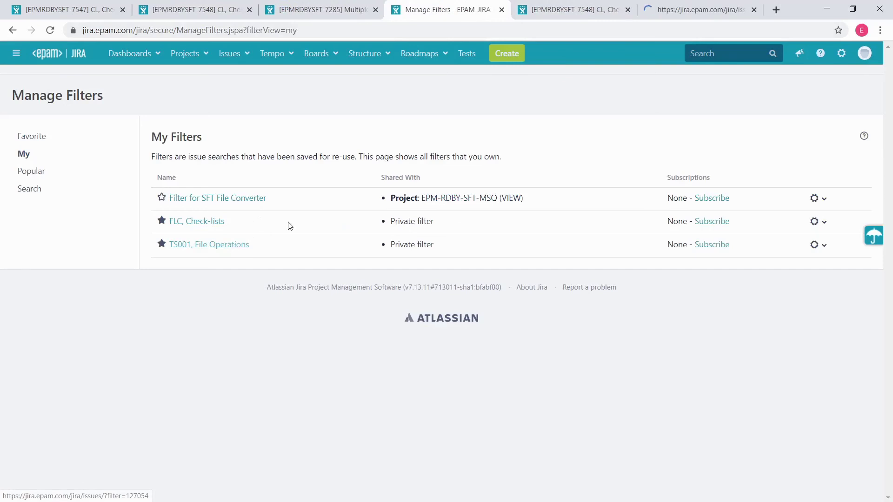
{"action": "left_click", "coordinate": [685, 11]}
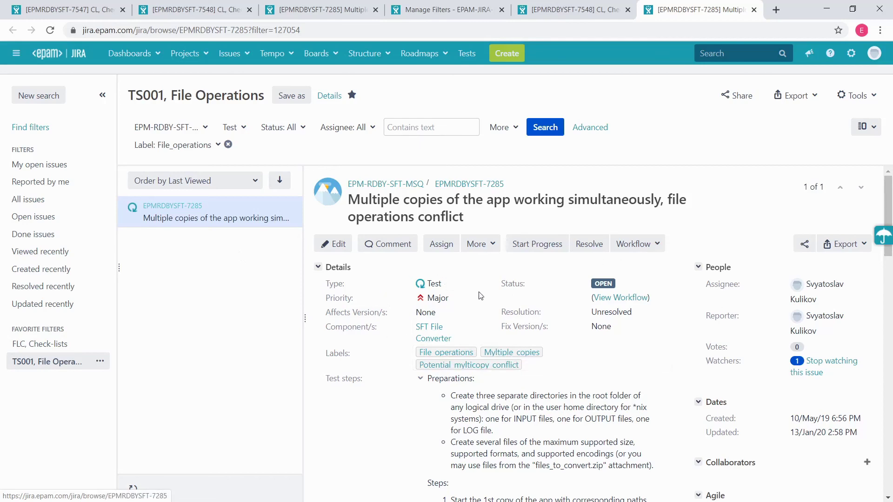
{"action": "left_click", "coordinate": [450, 10]}
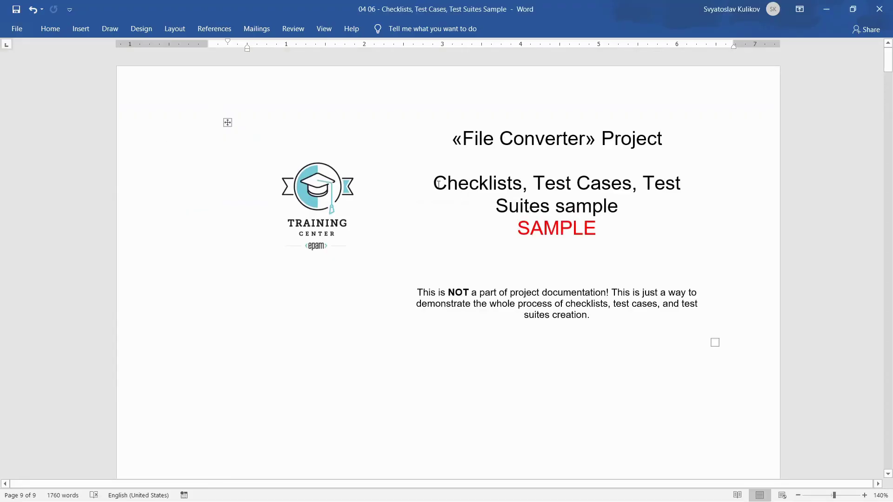
Step: Select the title-page subtitle 'Checklists, Test Cases, Test Suites sample' in the File Converter document
{"action": "left_click_drag", "start_coordinate": [434, 183], "coordinate": [569, 209]}
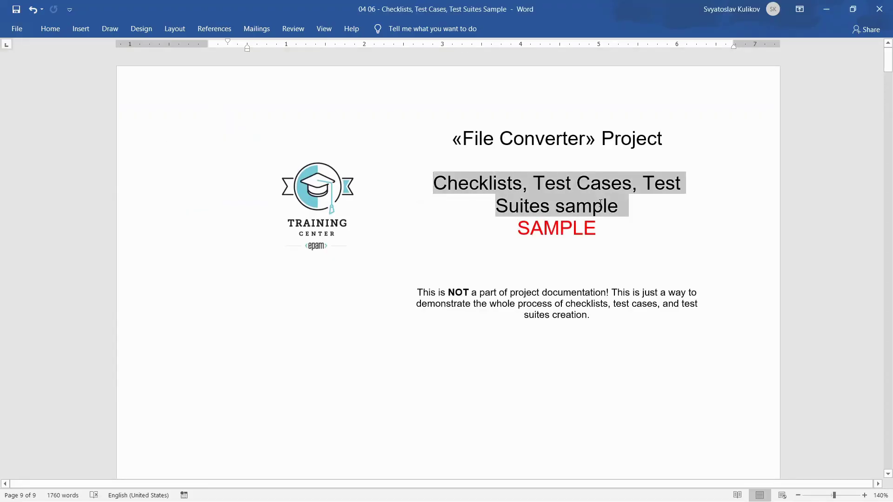